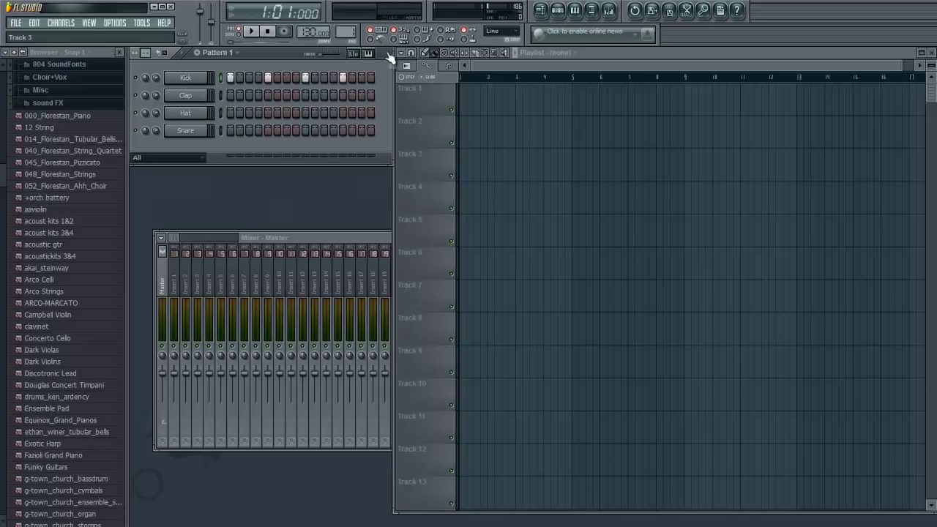
- Start a fresh project from the Minimal > Basic template without saving the untitled project
click(15, 23)
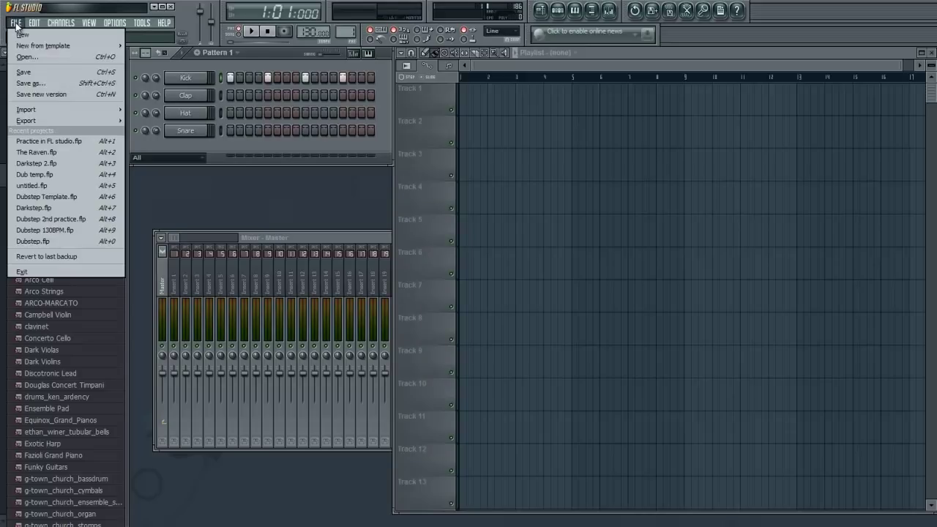
mouse_move(43, 46)
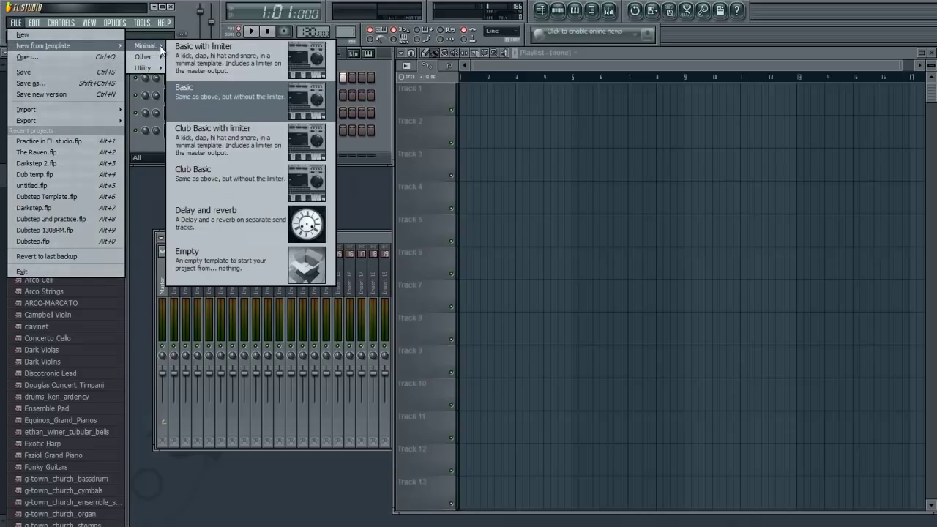
click(229, 55)
click(235, 100)
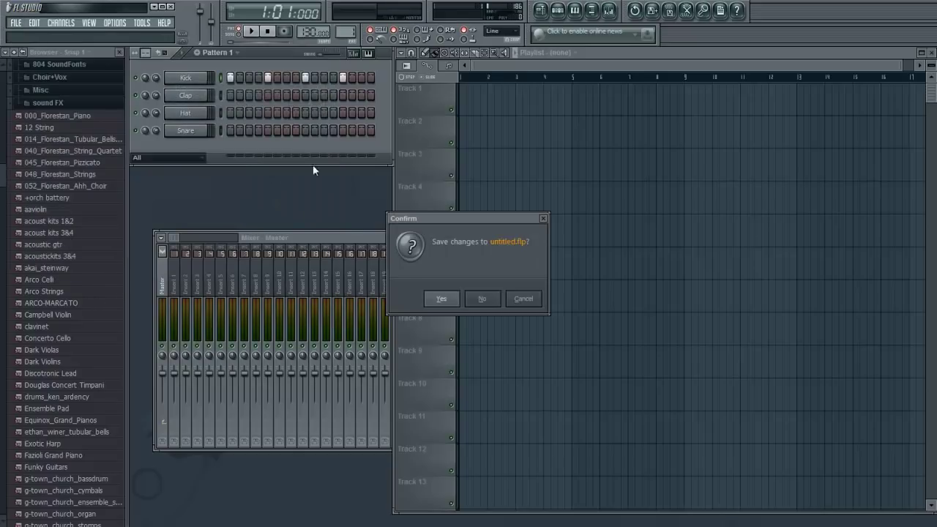
click(485, 299)
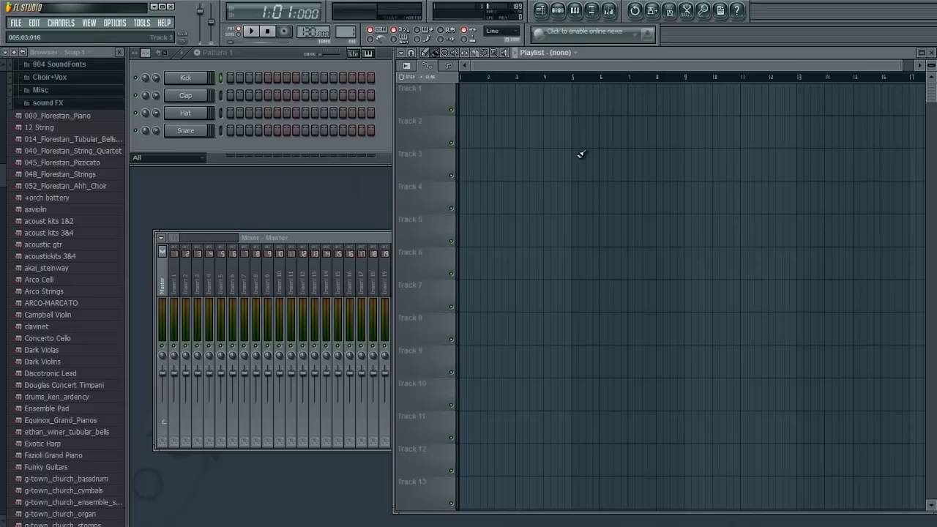
- Bring up the mixer with Insert 1 selected and set the tempo to 101 BPM
click(308, 233)
click(175, 275)
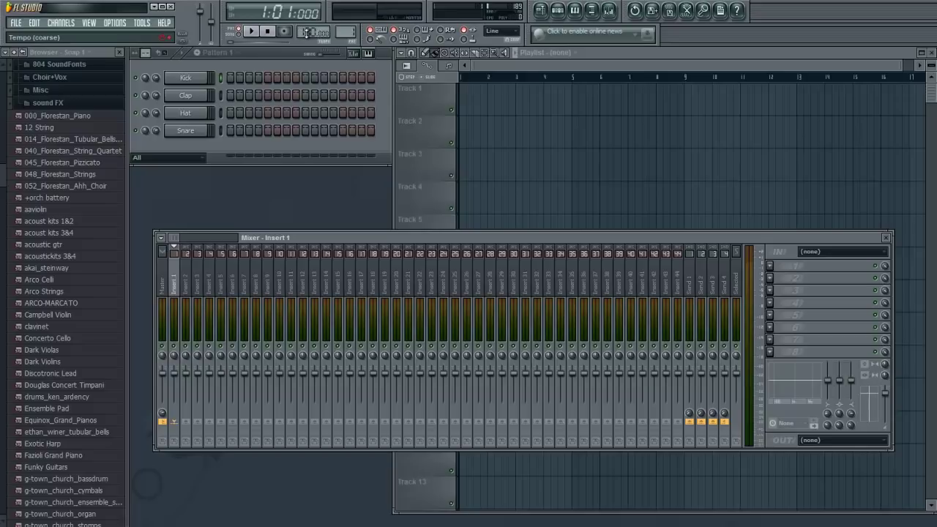
drag(307, 33, 315, 69)
- Add a kick on step 1 and claps on beats two and four, previewing the beat
click(229, 78)
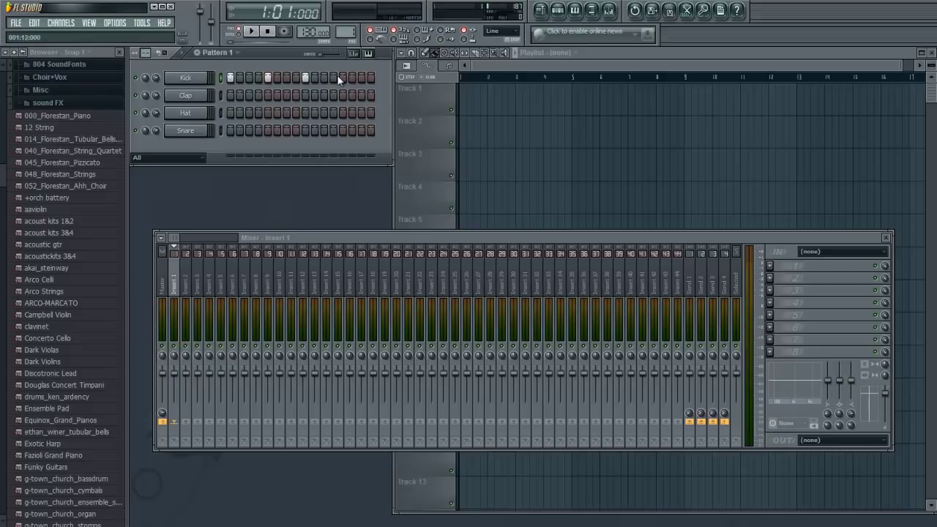
click(251, 31)
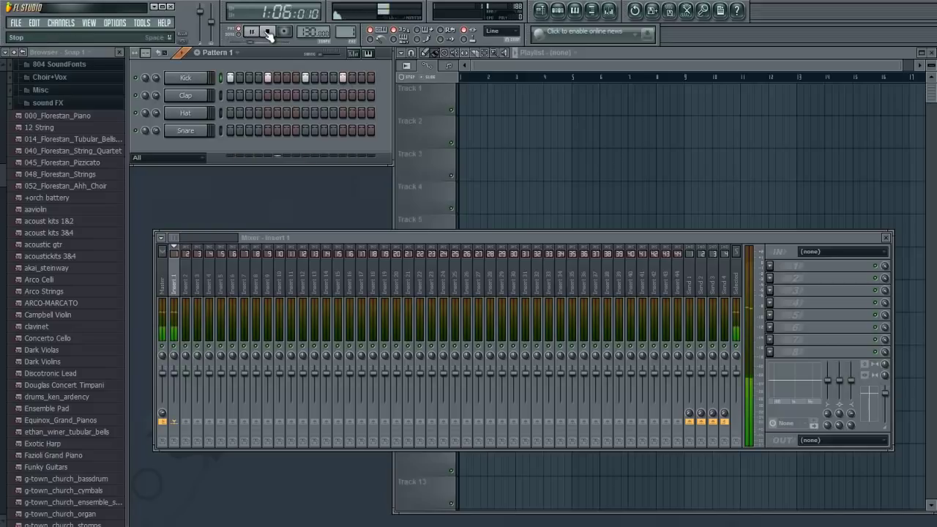
click(268, 33)
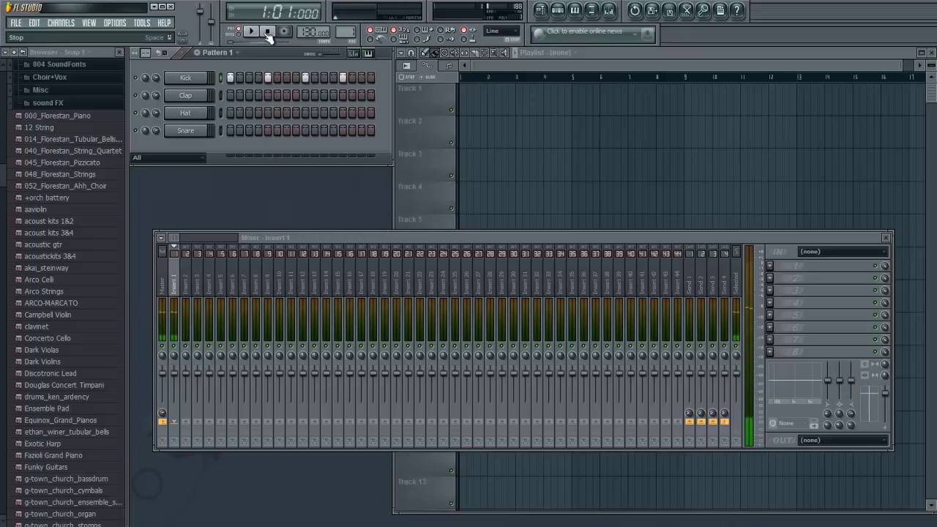
click(268, 95)
click(342, 95)
key(space)
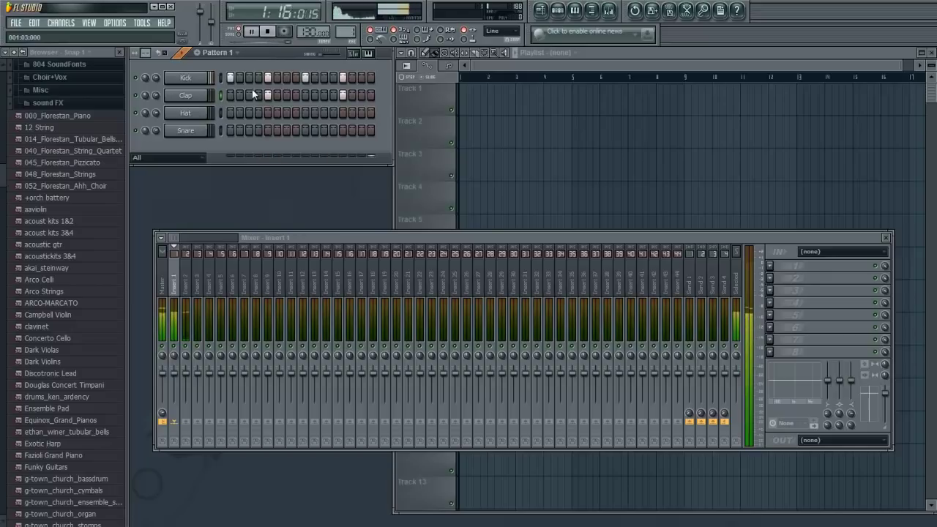
key(space)
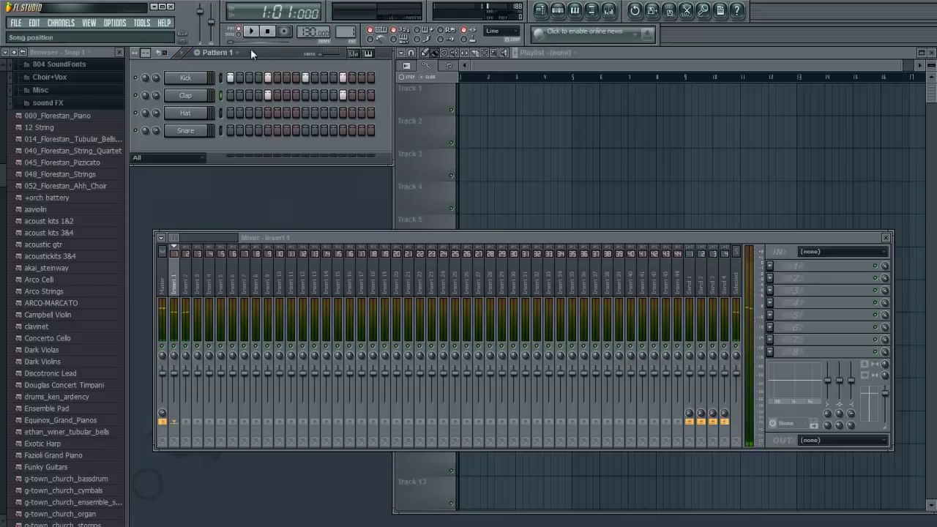
- Fill every Hat step and add snare hits on steps 1 and 9
drag(255, 117, 413, 123)
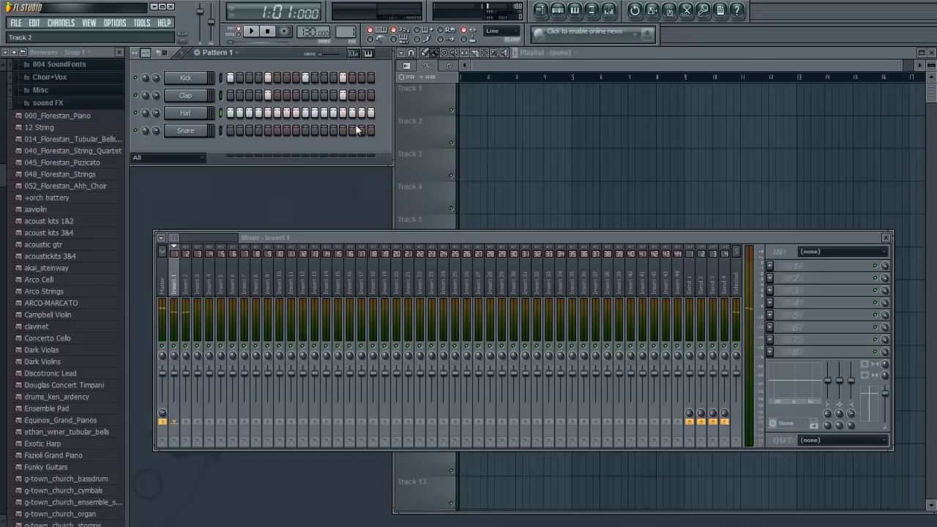
drag(249, 117, 239, 117)
mouse_move(257, 112)
mouse_down()
mouse_move(218, 113)
mouse_move(440, 117)
mouse_up()
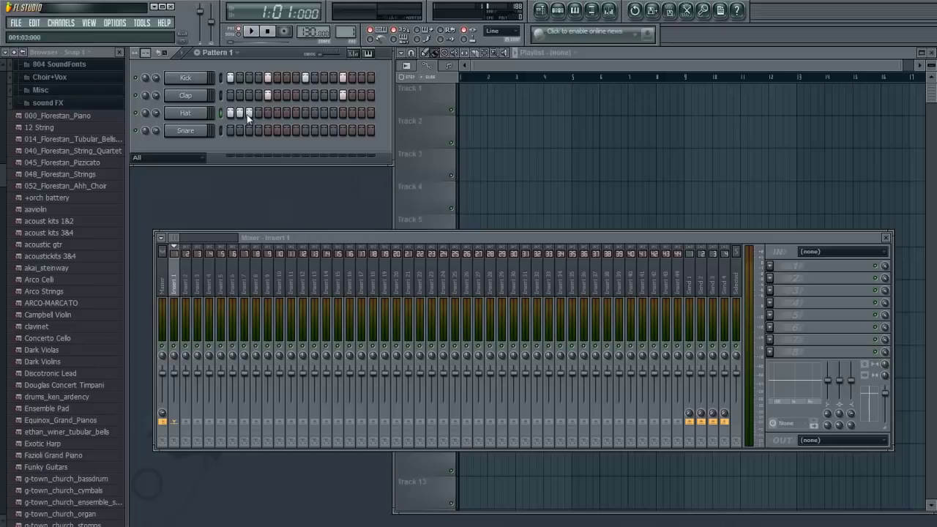
drag(323, 112, 372, 120)
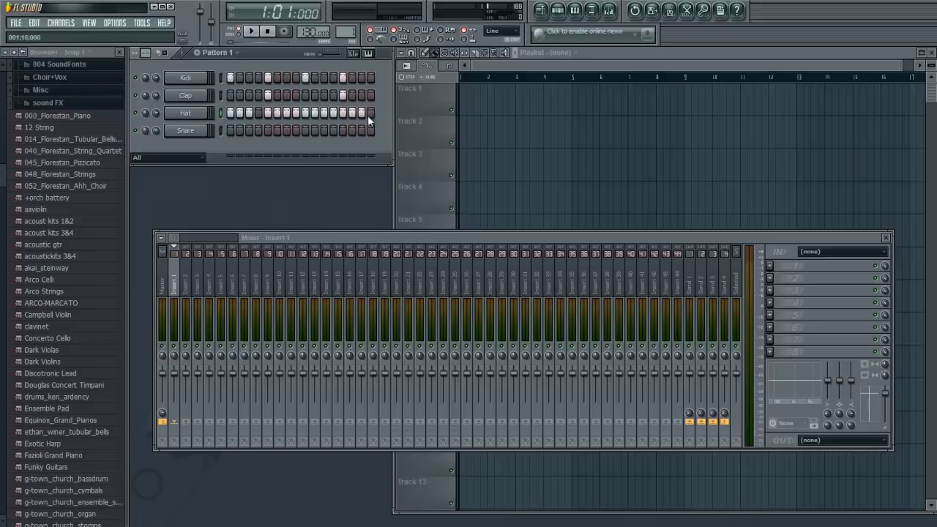
key(space)
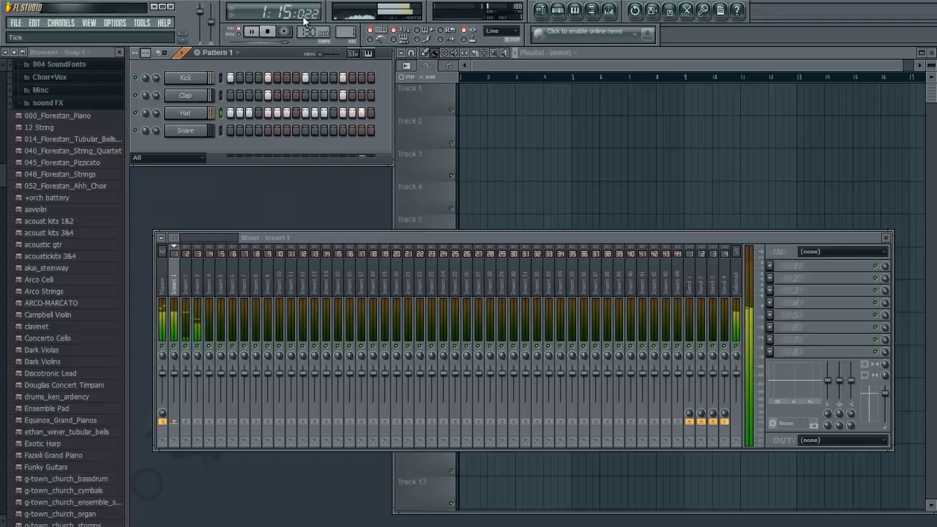
click(229, 130)
click(307, 131)
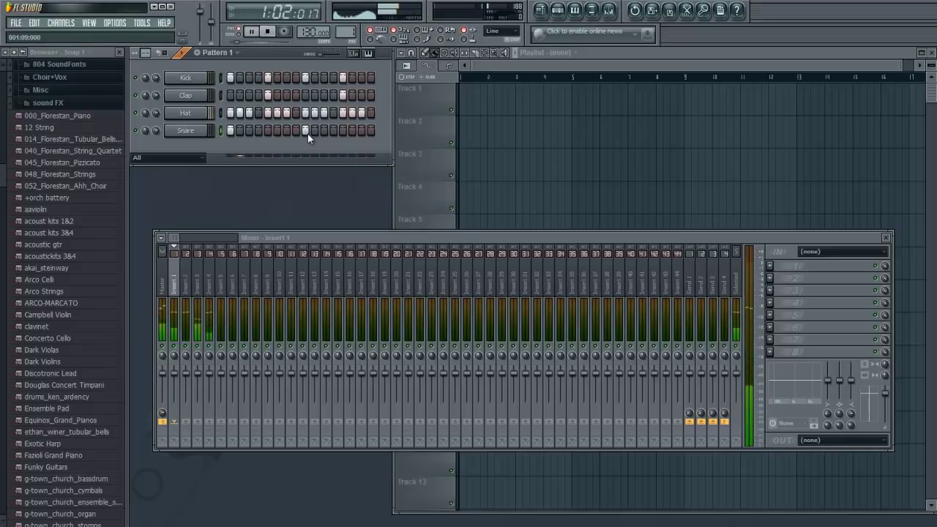
click(267, 31)
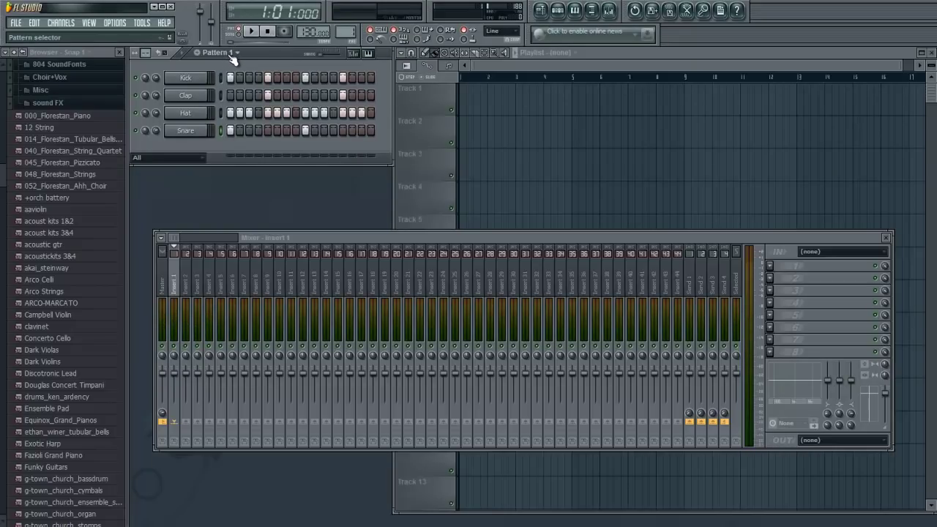
- Rename Pattern 1 to 'Drums' and give it a red-pink colour
click(230, 56)
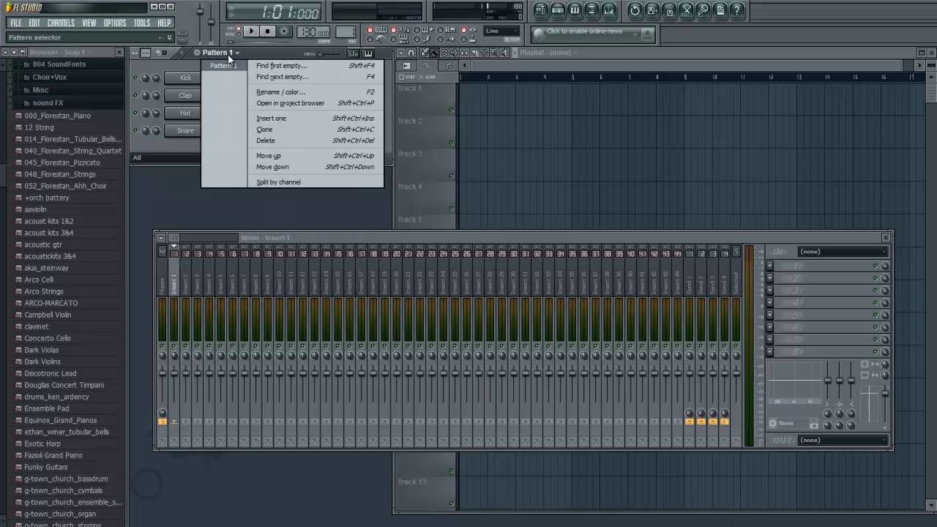
click(279, 93)
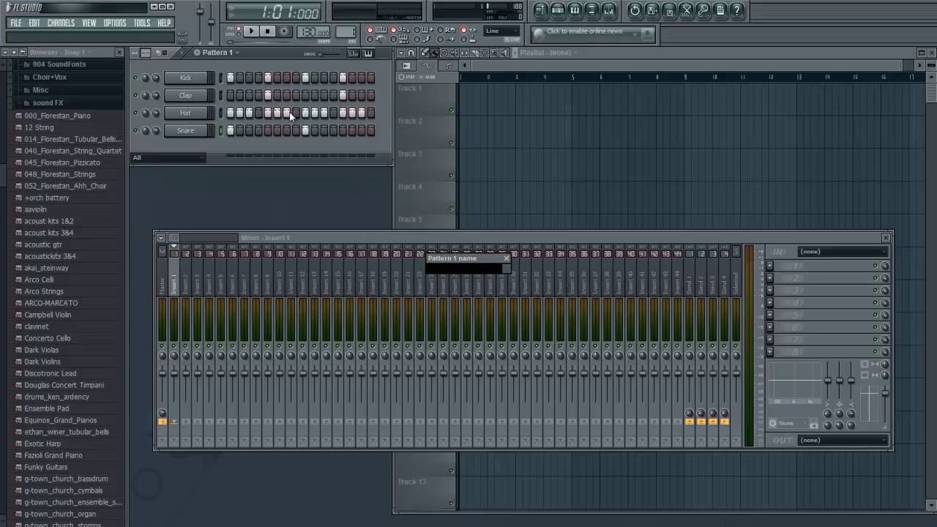
text(Drums)
click(505, 268)
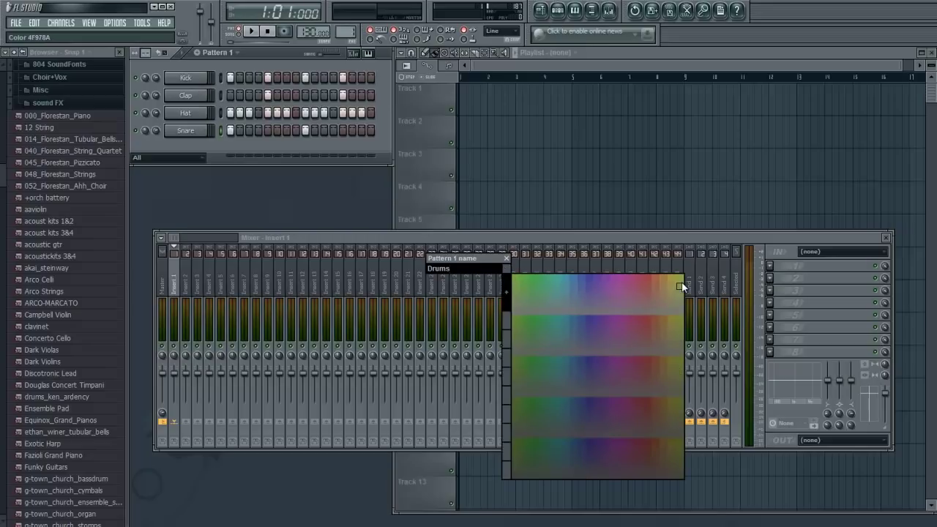
click(648, 282)
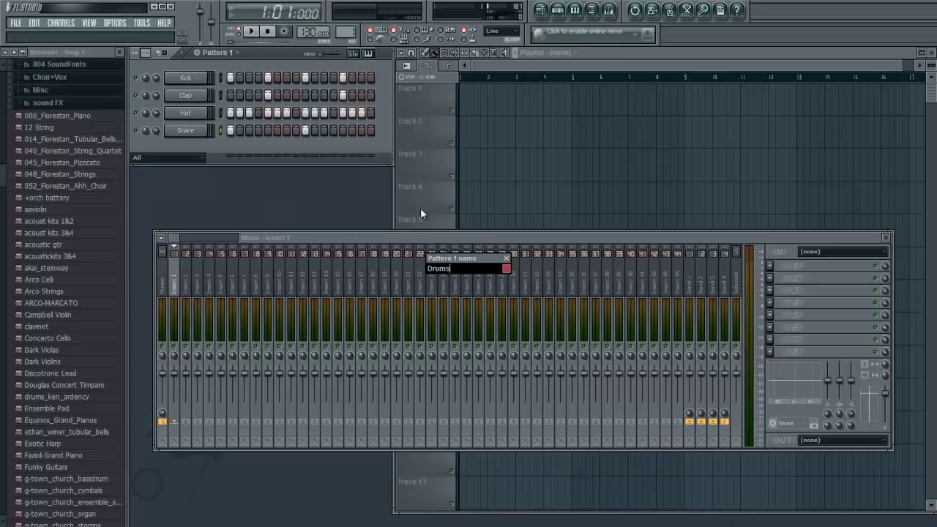
key(Return)
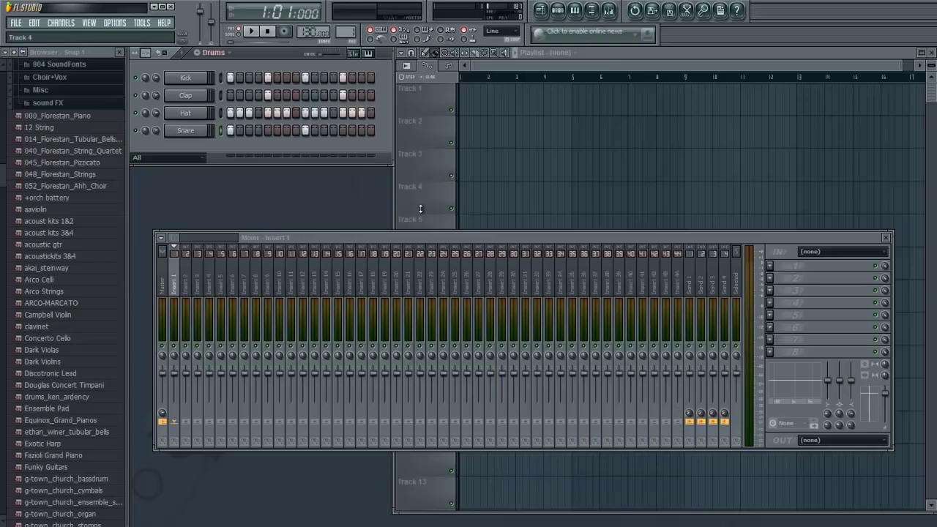
- Create a second pattern named 'Bass'
click(196, 53)
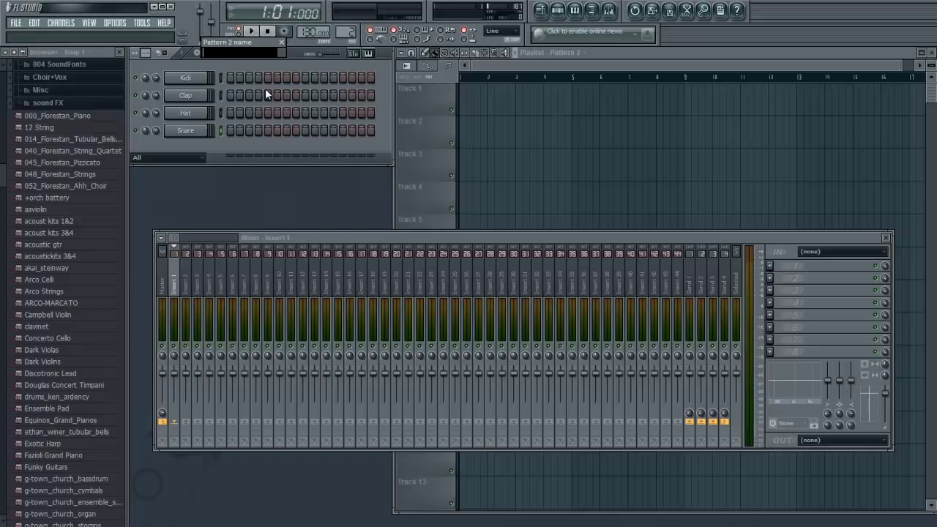
text(Bass)
key(Return)
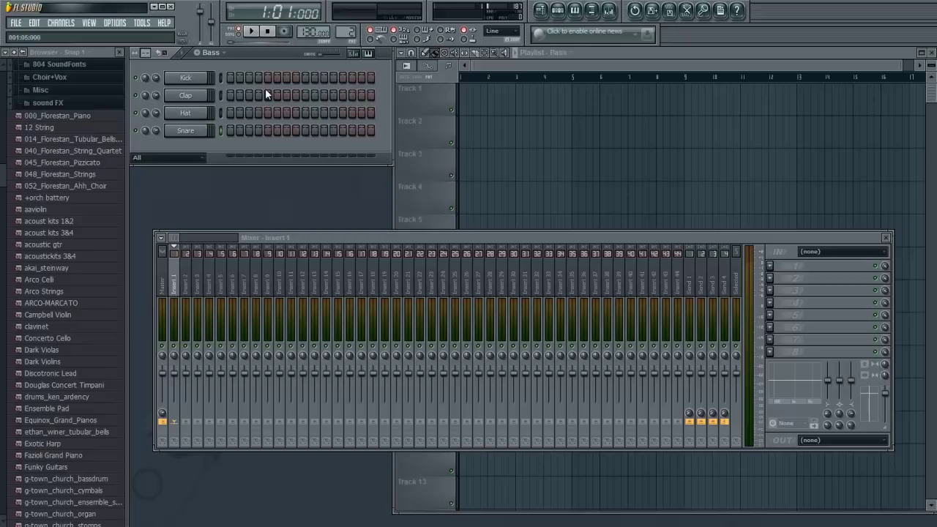
- Add a 3x Osc synth channel, audition it with step notes, and open its options
click(69, 25)
mouse_move(71, 34)
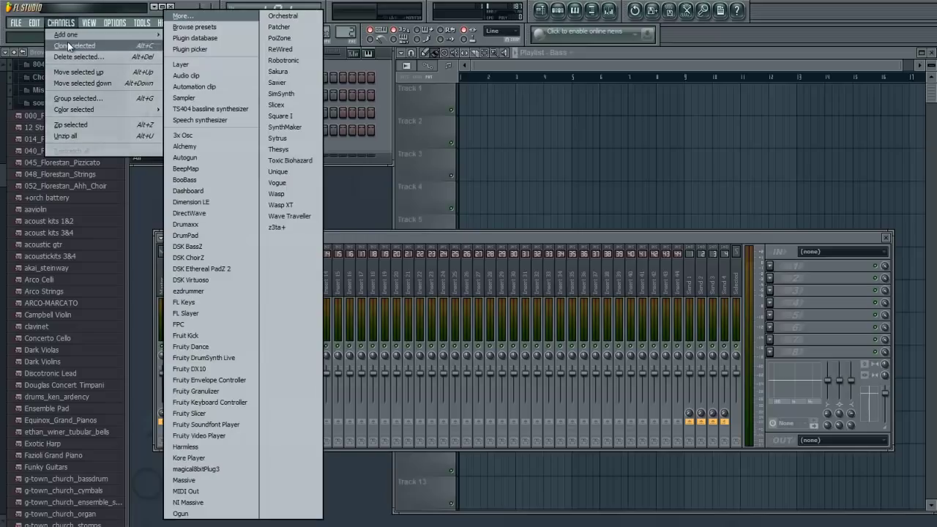
click(196, 136)
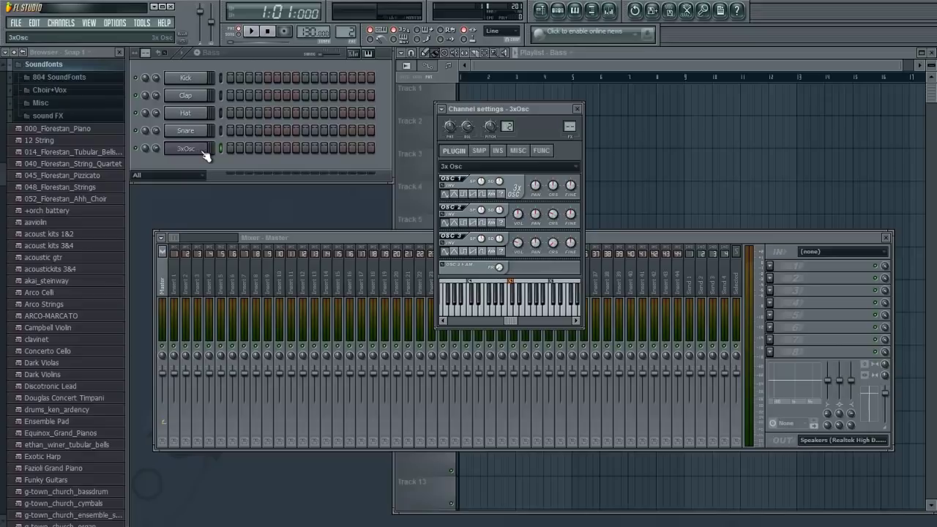
click(231, 147)
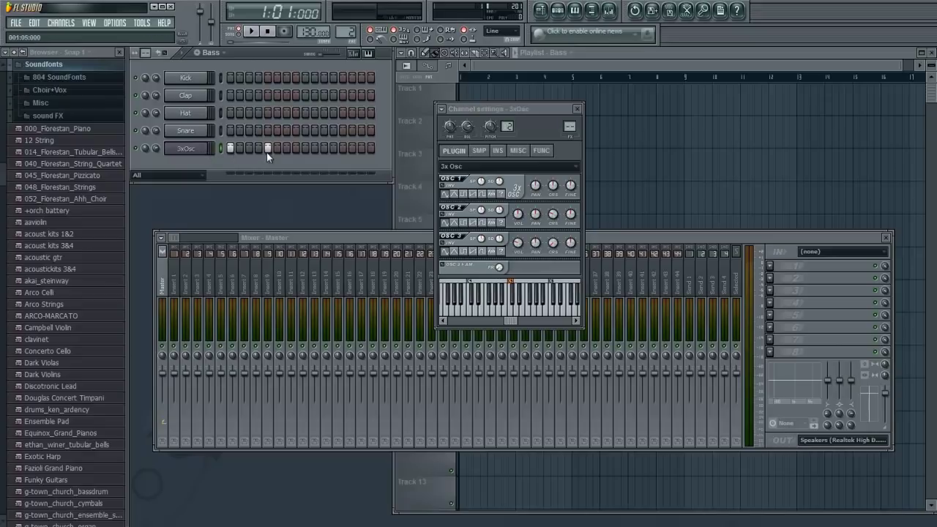
key(space)
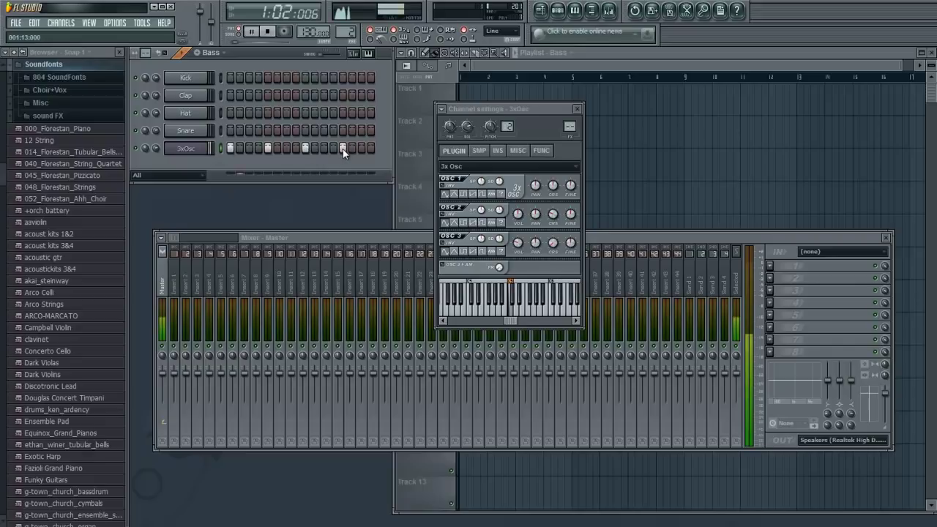
right_click(341, 148)
right_click(305, 148)
key(space)
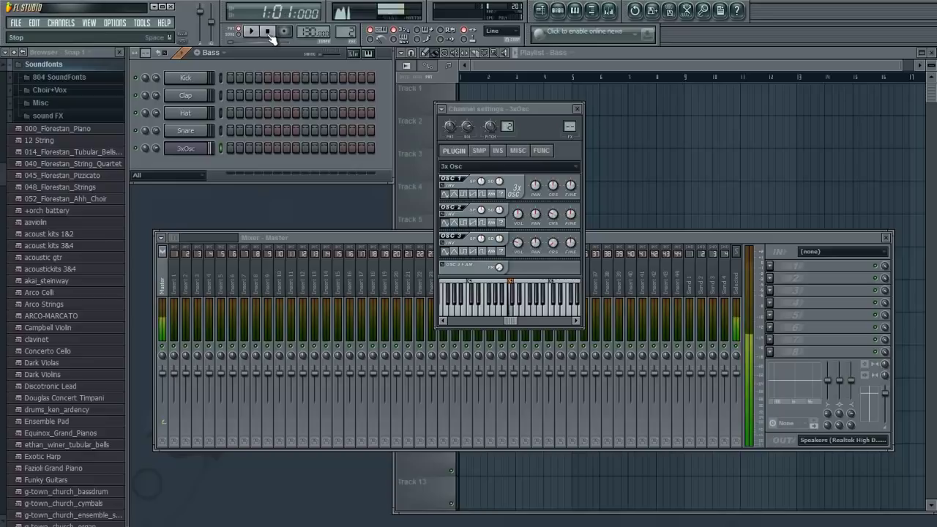
right_click(209, 145)
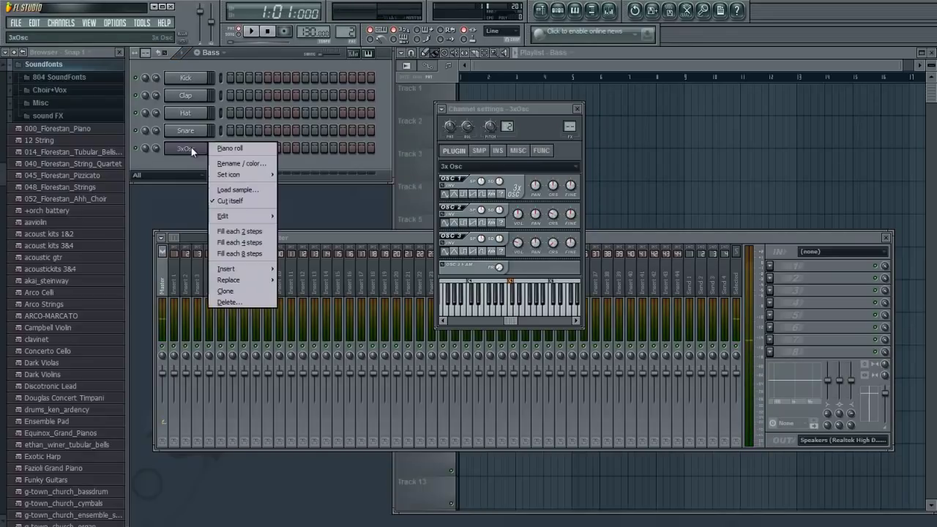
- Draw half-bar bass notes A2, D3, G2 and C3 in the 3xOsc piano roll
click(228, 149)
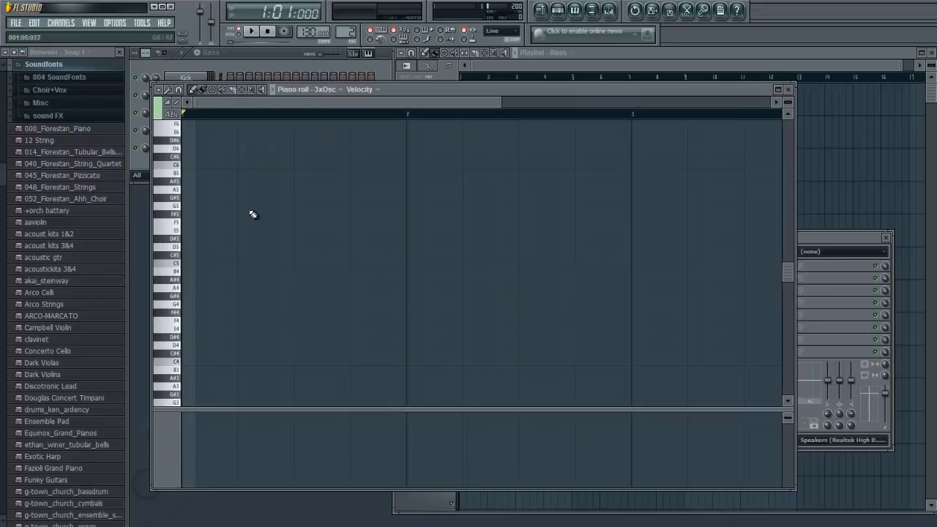
scroll(203, 205, down, 4)
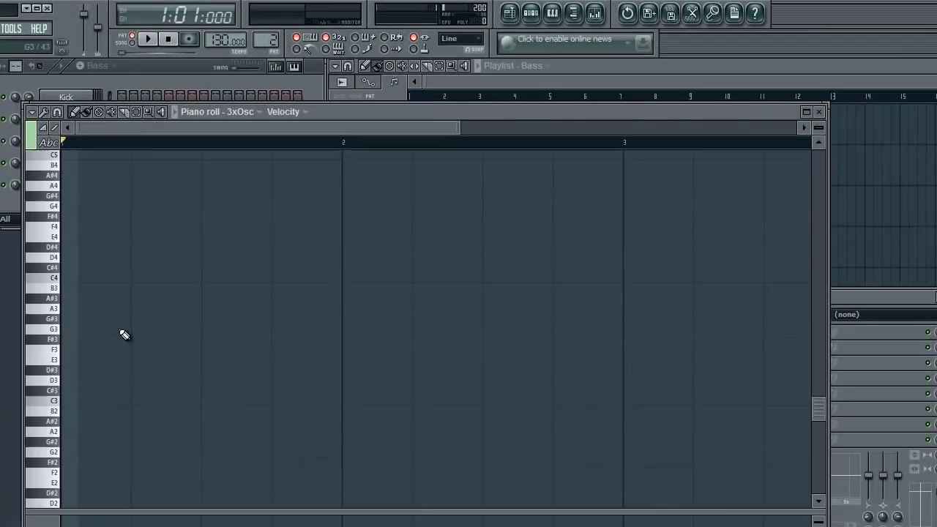
scroll(151, 316, down, 3)
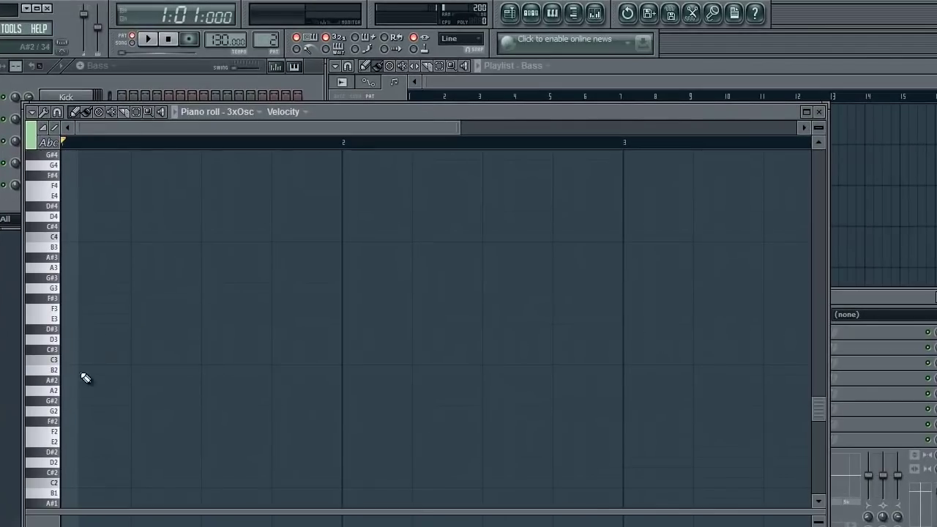
click(56, 394)
click(72, 392)
drag(92, 392, 195, 405)
click(203, 340)
click(342, 411)
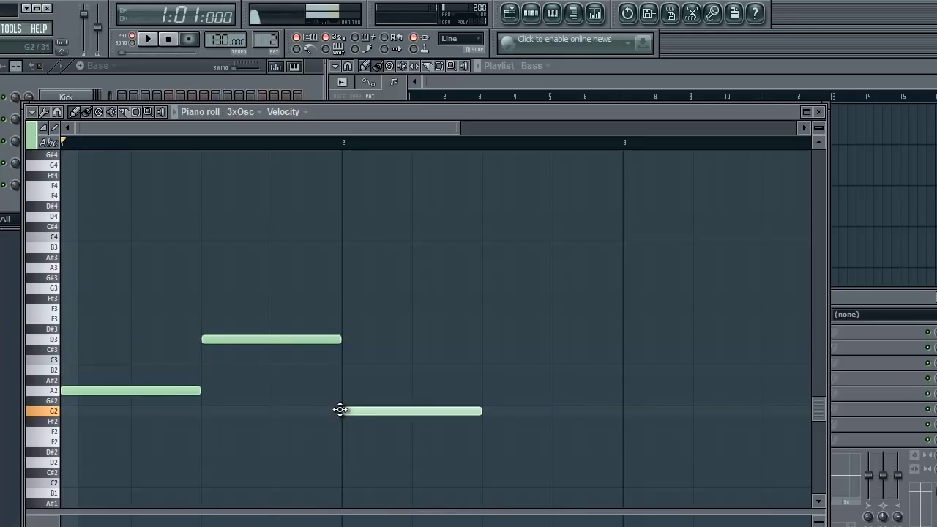
click(483, 358)
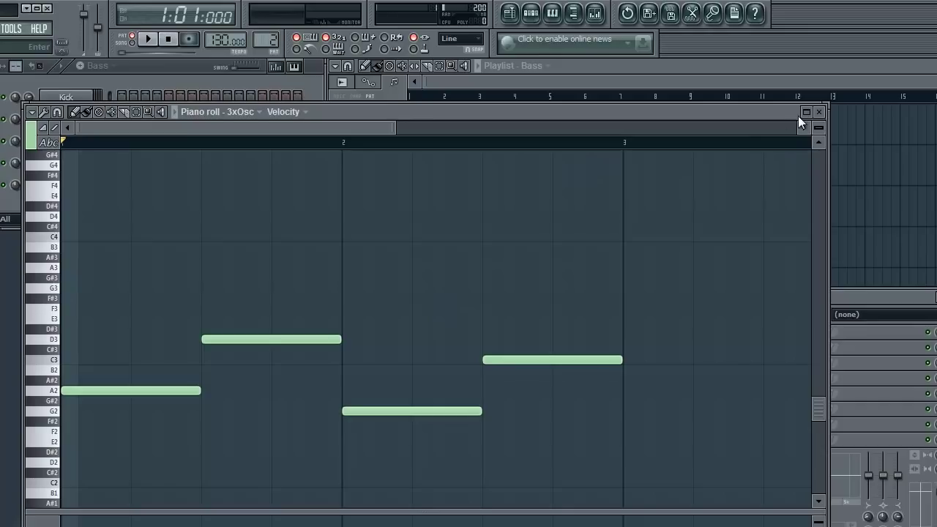
- Play back the bass line and scrub through the notes to audition them
click(148, 39)
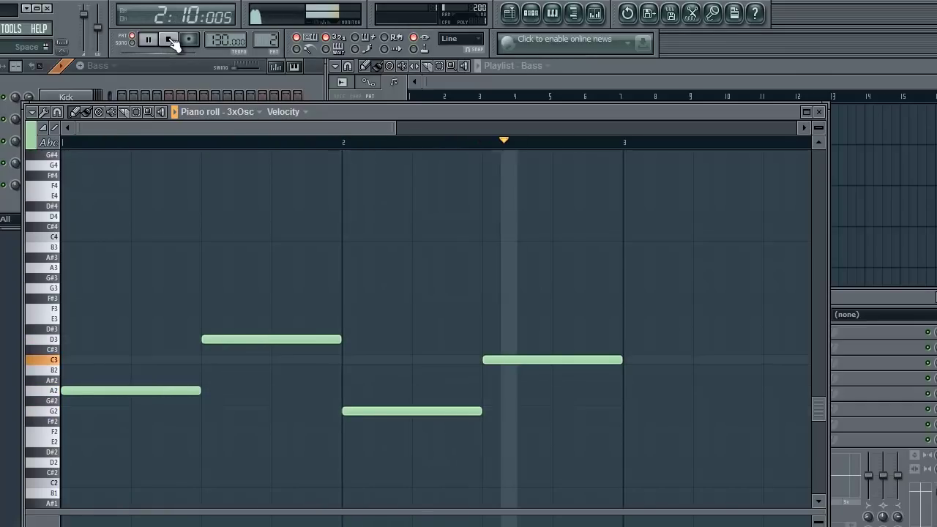
click(171, 41)
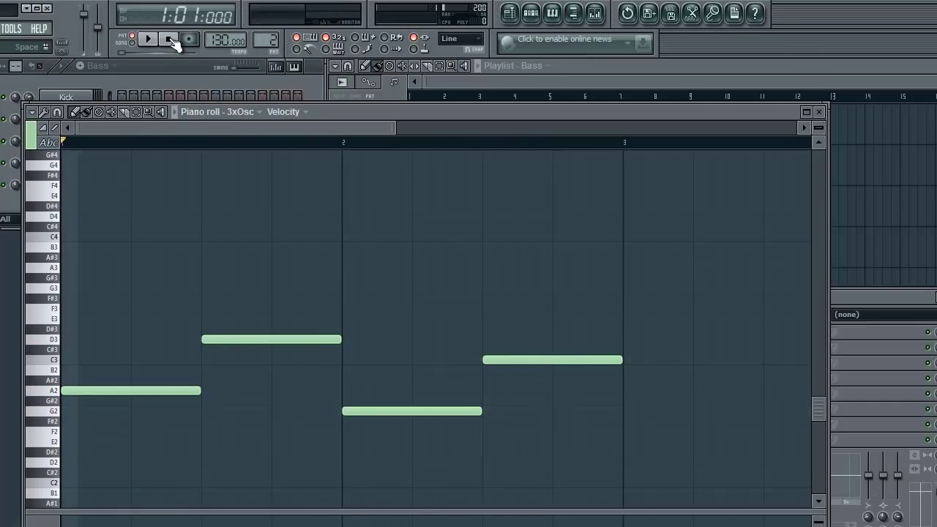
click(162, 112)
drag(155, 198, 163, 221)
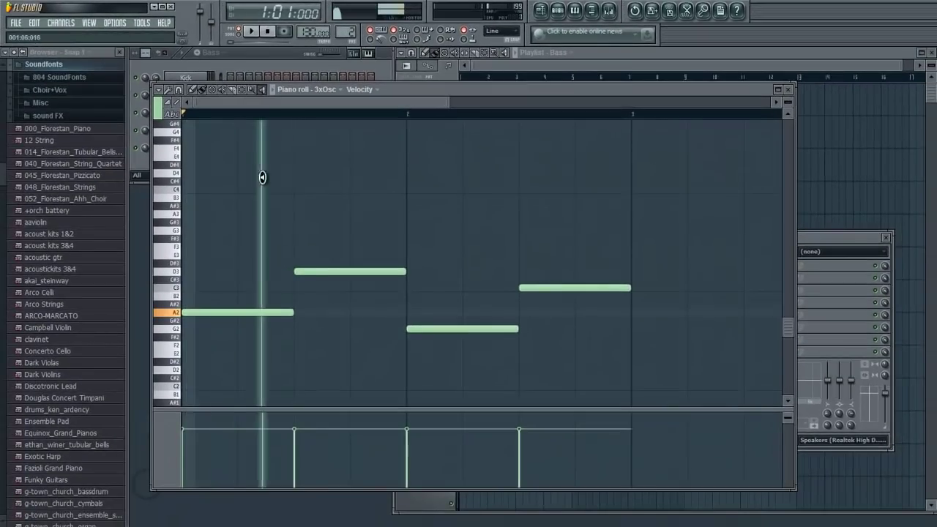
drag(262, 178, 574, 274)
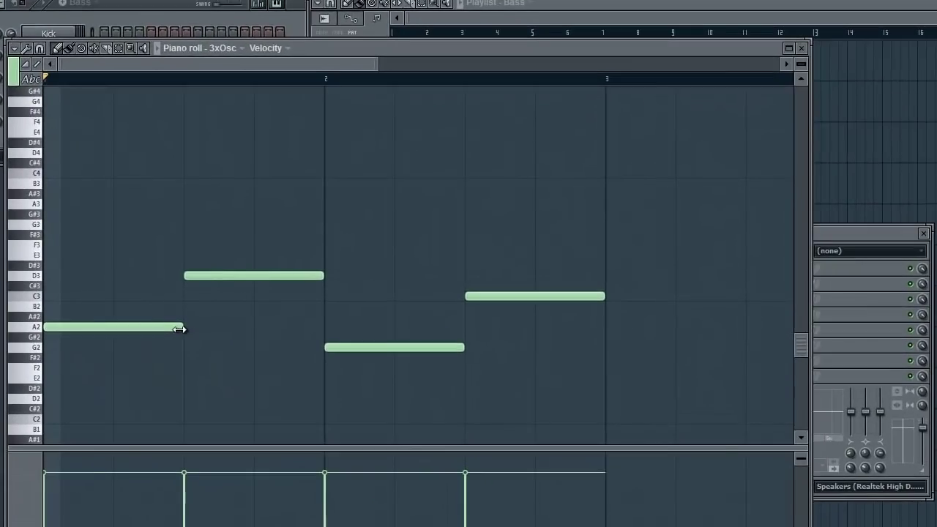
drag(292, 312, 236, 313)
drag(112, 328, 180, 337)
click(47, 172)
click(117, 152)
click(256, 132)
click(348, 112)
scroll(444, 199, up, 3)
click(449, 142)
click(537, 193)
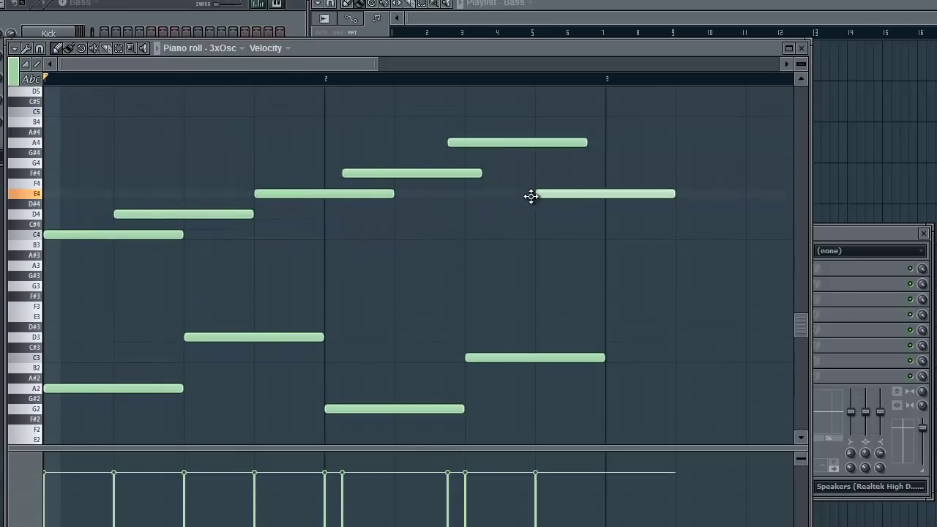
click(519, 245)
right_click(518, 245)
right_click(622, 193)
right_click(513, 142)
right_click(356, 173)
right_click(293, 193)
right_click(220, 214)
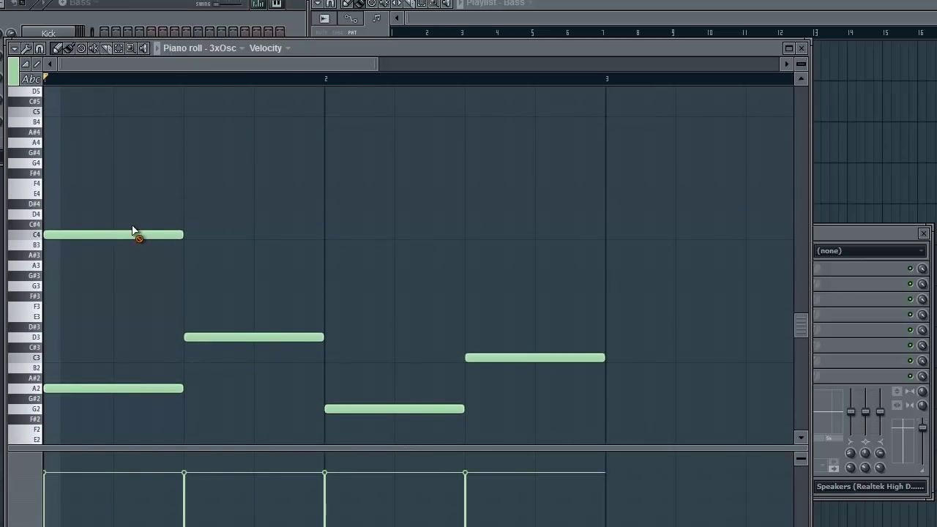
right_click(137, 234)
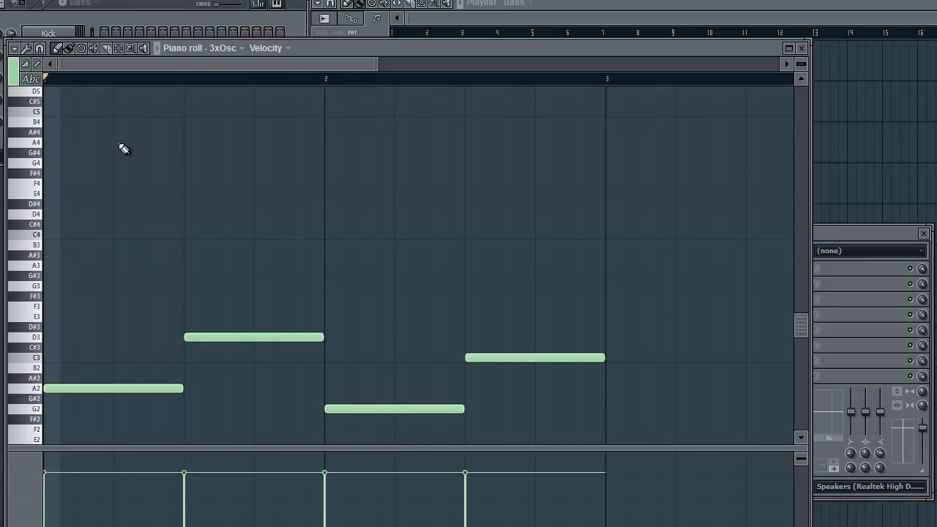
click(53, 234)
drag(181, 235, 101, 235)
click(66, 235)
click(97, 235)
right_click(97, 234)
right_click(70, 234)
right_click(50, 234)
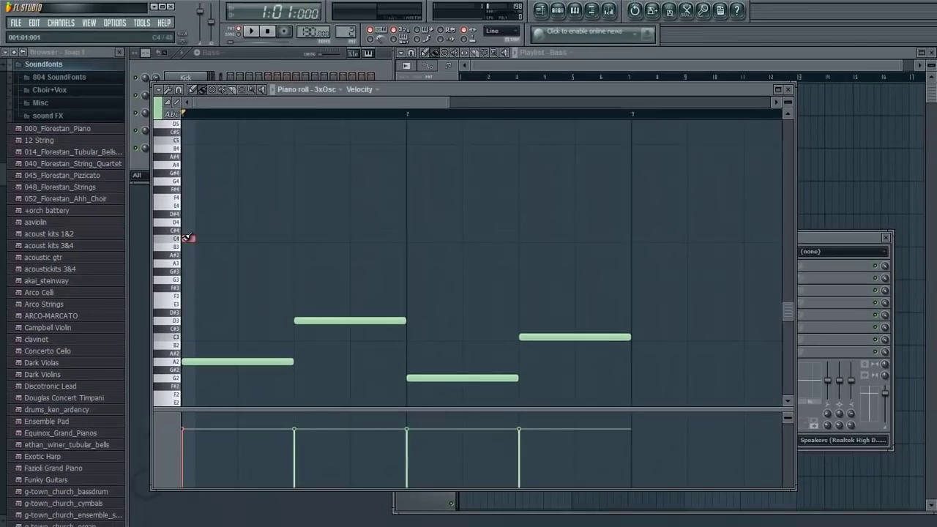
drag(188, 238, 624, 238)
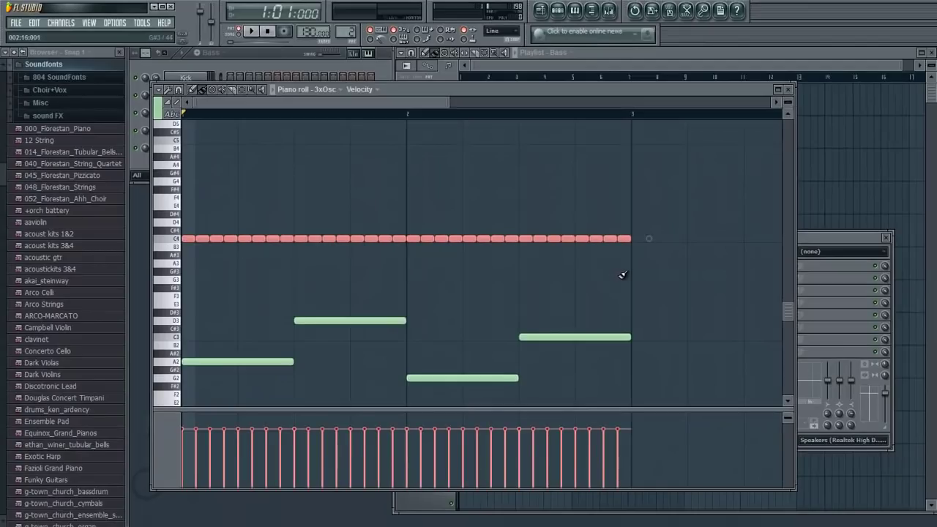
right_click(623, 238)
right_click(613, 240)
right_click(512, 240)
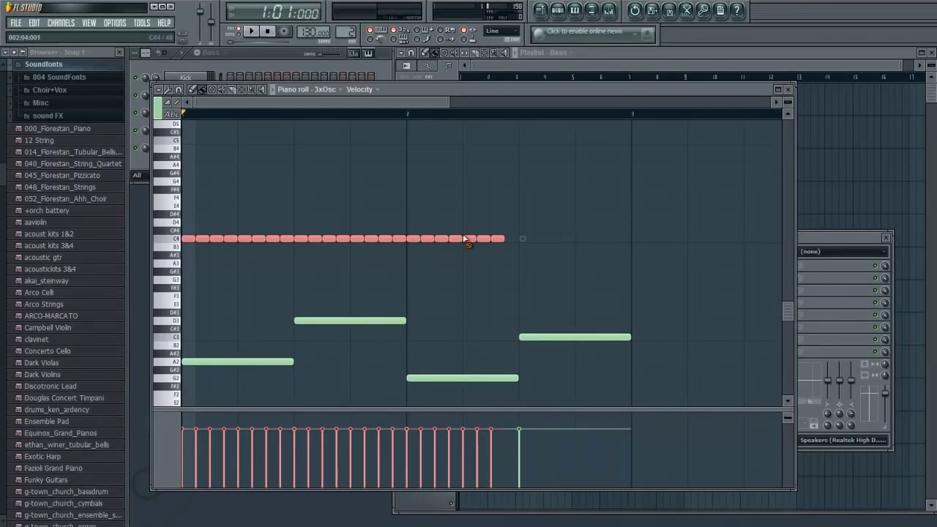
right_click(358, 239)
right_click(498, 239)
right_click(307, 239)
right_click(334, 239)
right_click(223, 239)
right_click(244, 239)
right_click(202, 239)
right_click(189, 239)
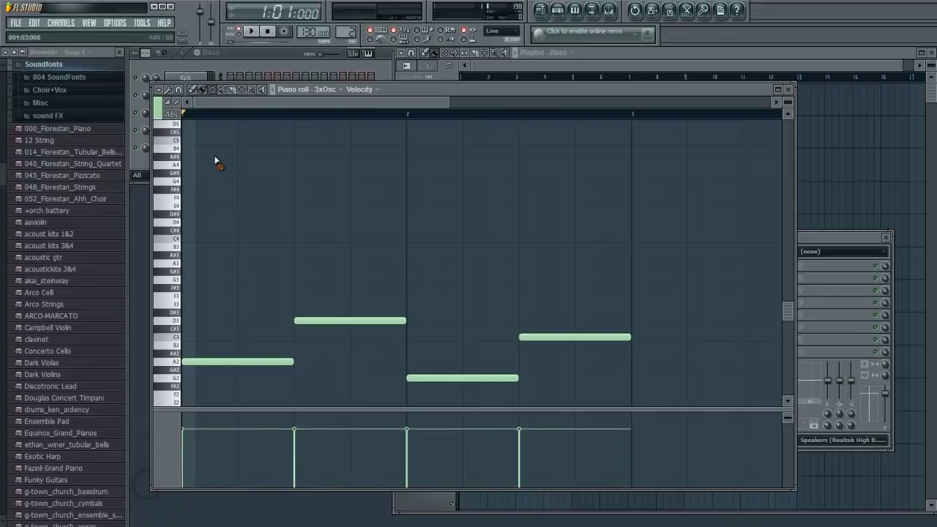
click(195, 91)
- Loop playback and slice the A2, D3, G2 and C3 notes in half
scroll(269, 252, down, 2)
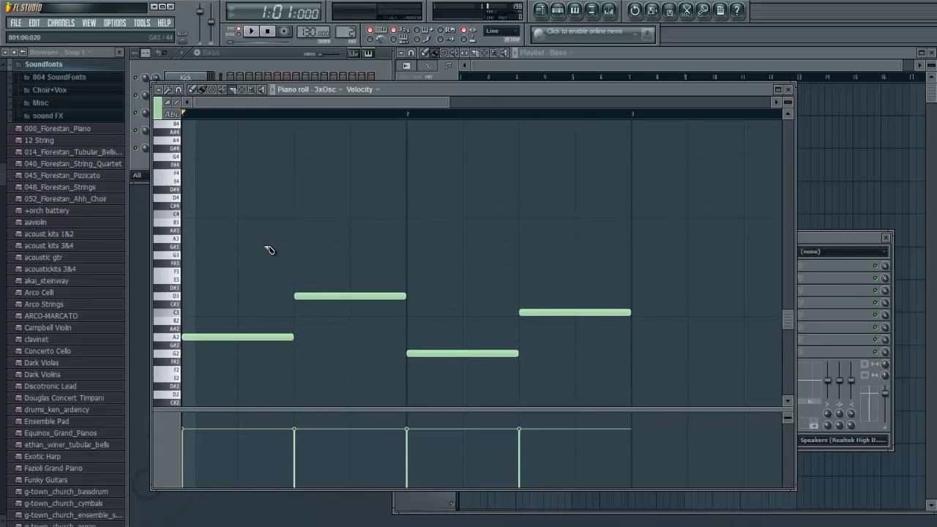
click(254, 37)
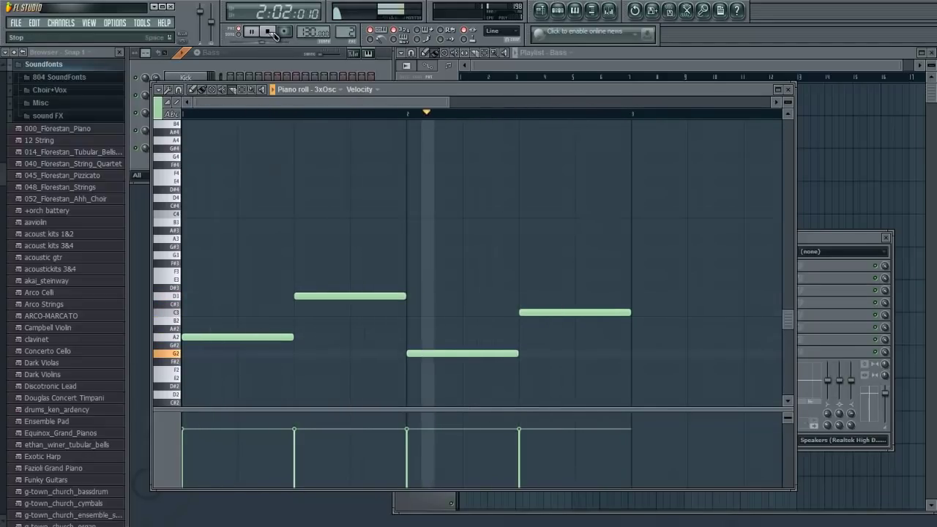
drag(240, 348, 238, 322)
drag(351, 310, 351, 285)
drag(463, 367, 463, 340)
drag(576, 329, 578, 294)
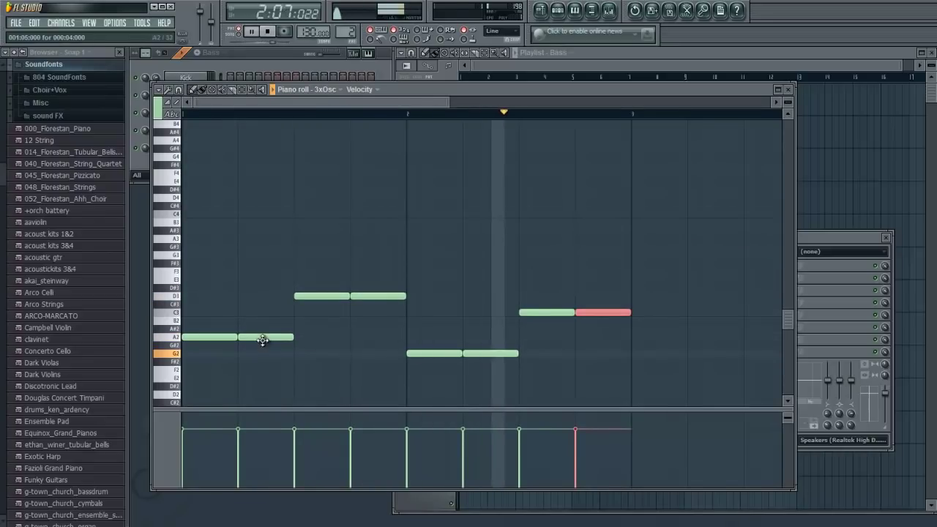
- Move the second halves up to C3, F3, B2 and E3
drag(261, 336, 266, 278)
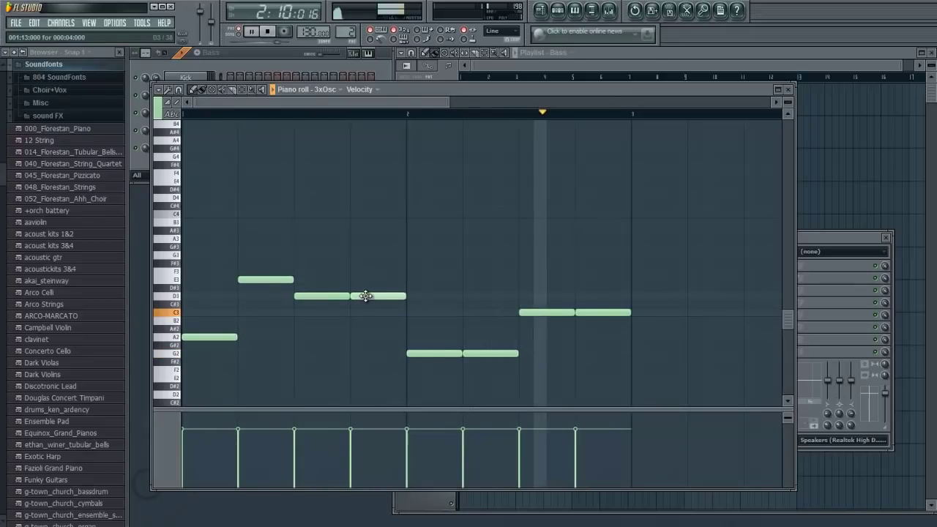
mouse_move(366, 296)
mouse_down()
mouse_move(366, 253)
mouse_move(368, 309)
mouse_up()
drag(247, 276, 242, 313)
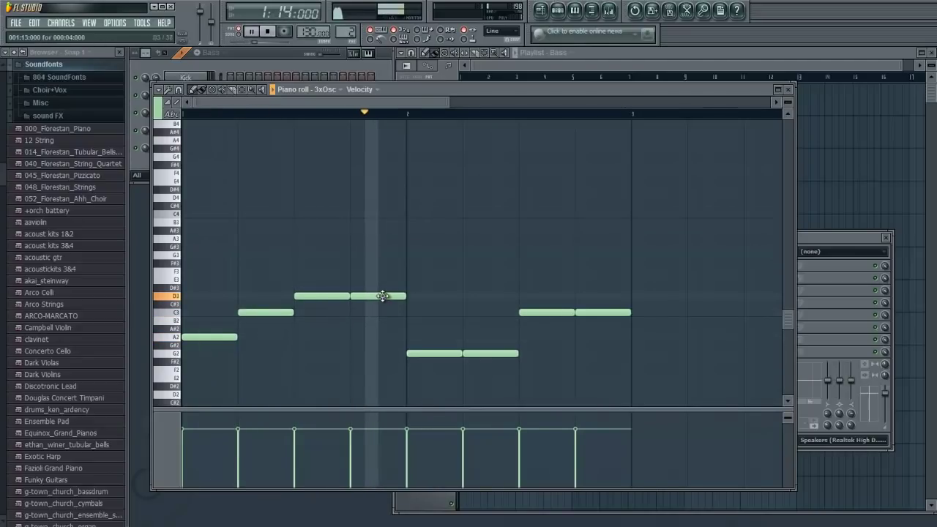
drag(382, 296, 387, 272)
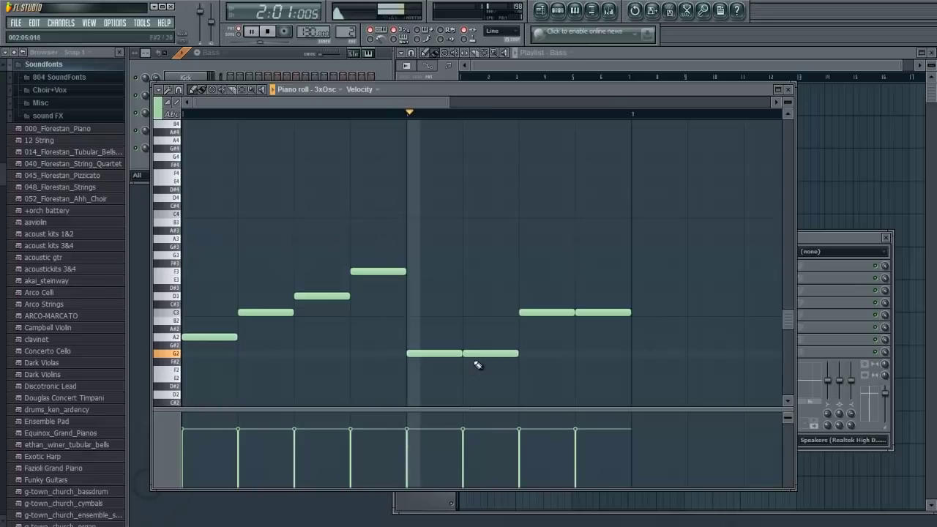
drag(480, 355, 475, 319)
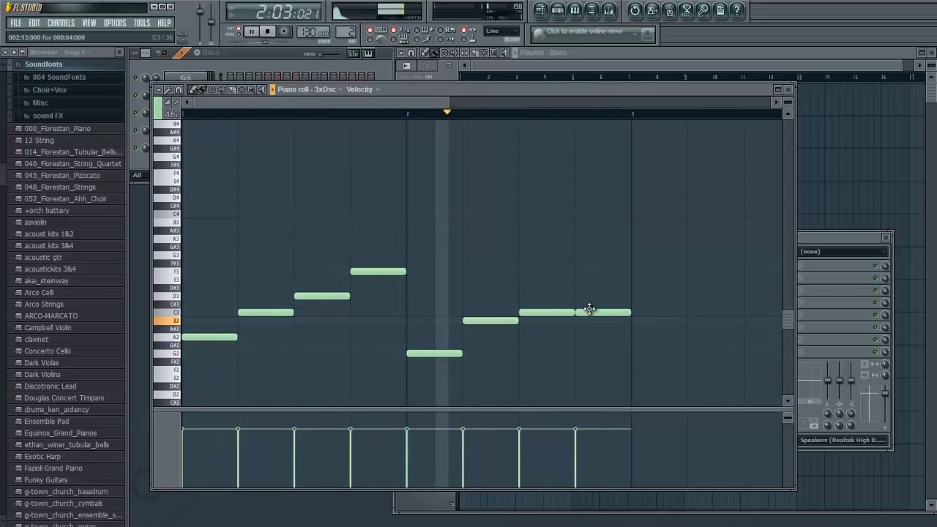
drag(592, 311, 589, 274)
scroll(375, 102, left, 1)
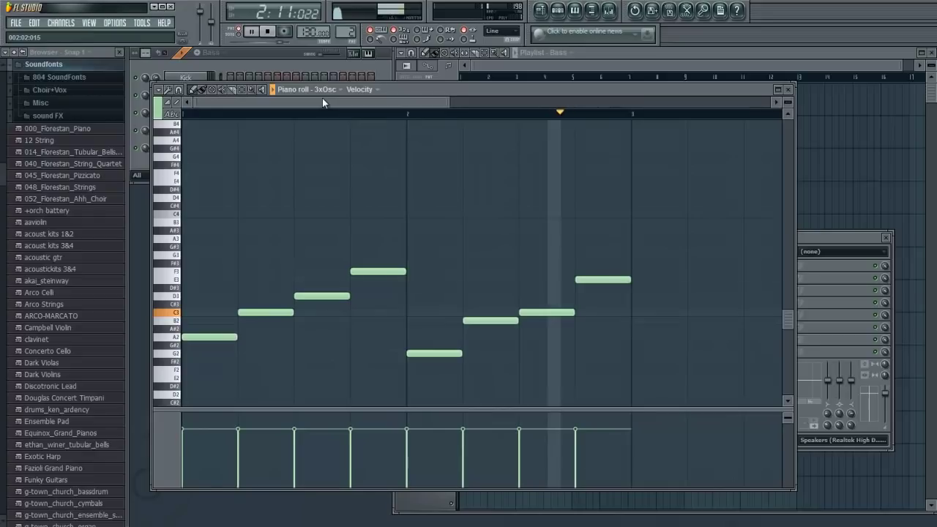
click(267, 31)
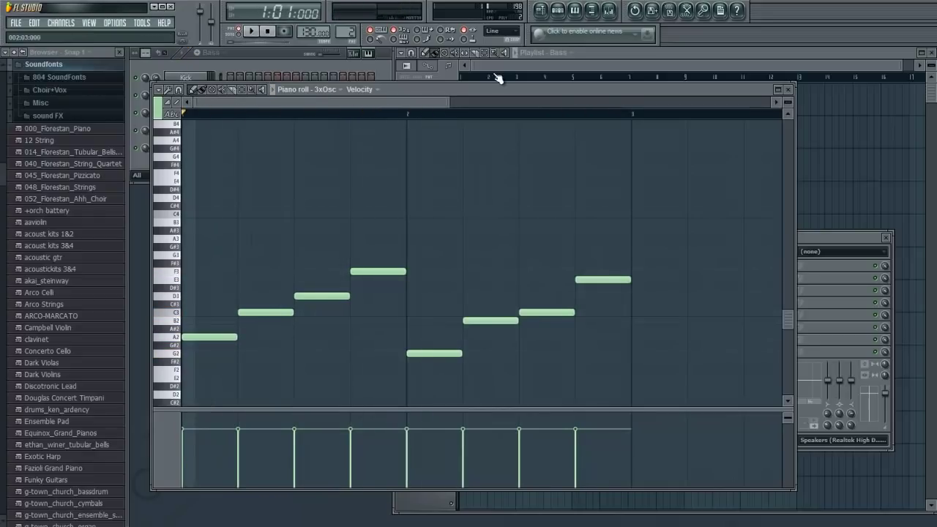
click(256, 90)
click(301, 227)
drag(228, 219, 751, 281)
drag(371, 204, 652, 284)
drag(423, 182, 643, 305)
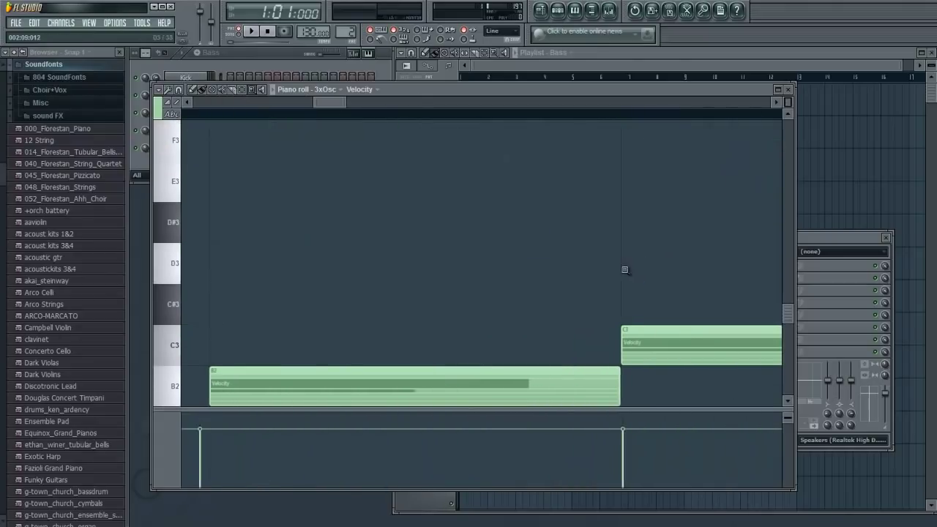
right_click(432, 237)
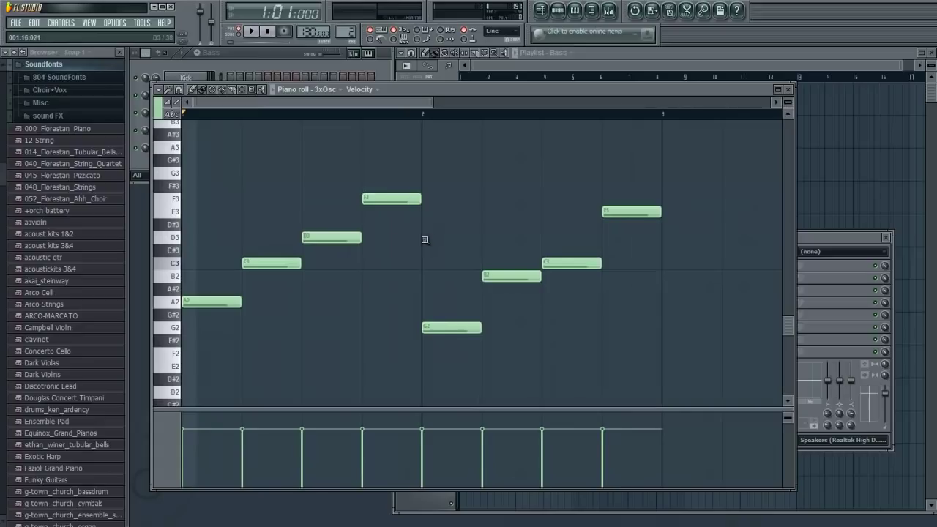
click(202, 91)
drag(433, 106, 554, 125)
scroll(554, 128, up, 6)
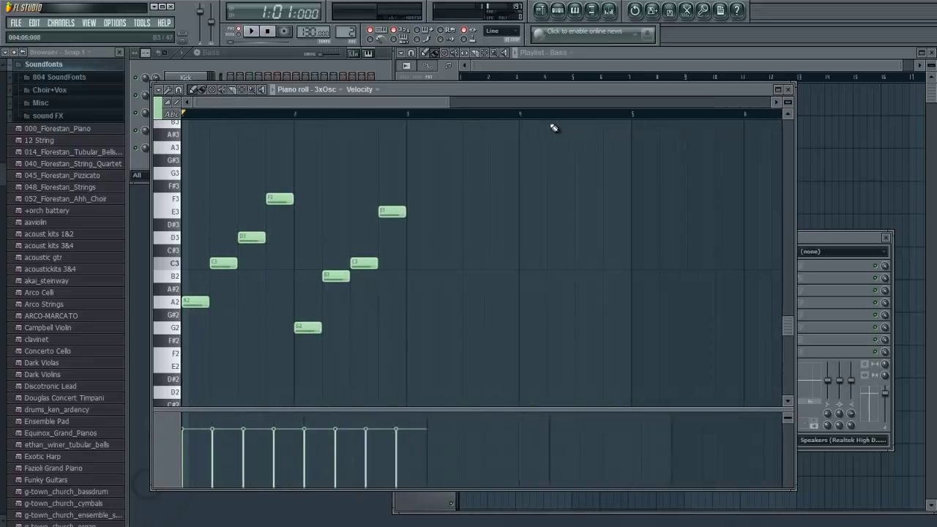
scroll(555, 128, up, 2)
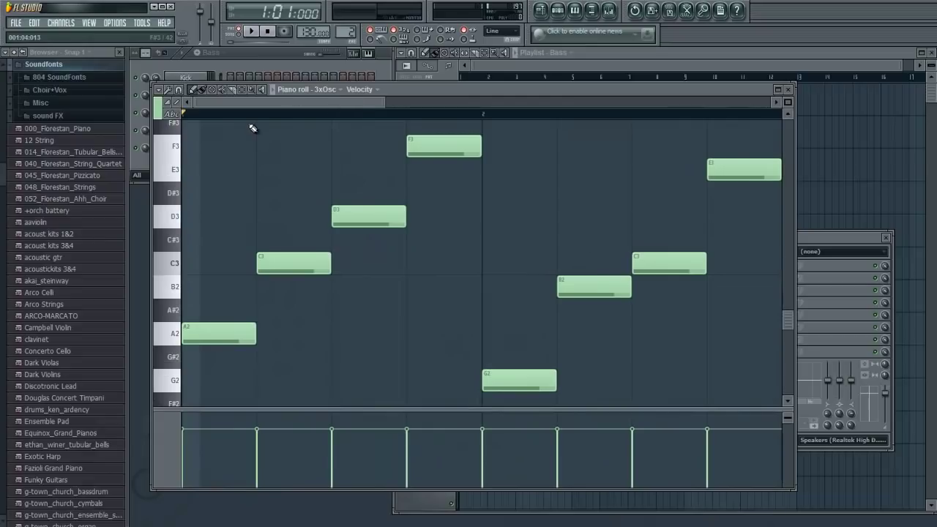
drag(386, 103, 707, 102)
scroll(691, 133, up, 4)
scroll(550, 201, down, 3)
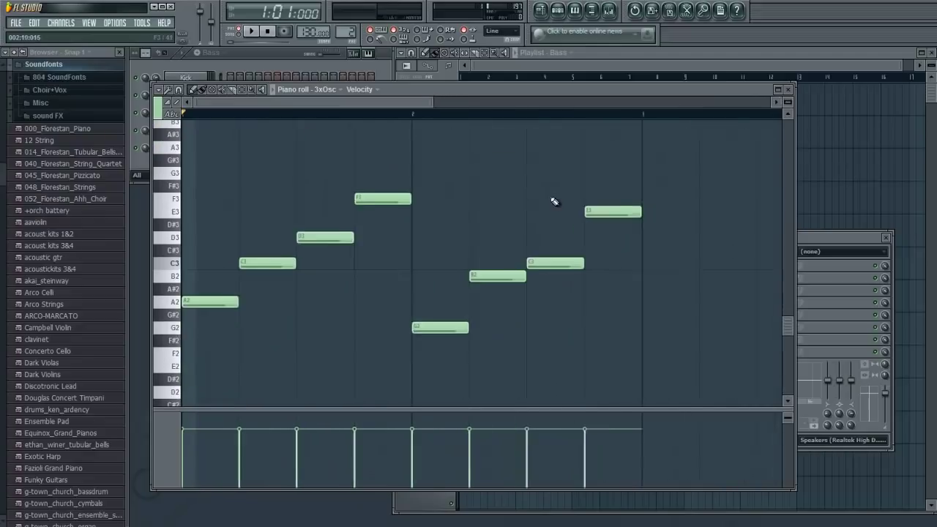
- Close the piano roll and create pattern 3 named 'Melody'
click(787, 90)
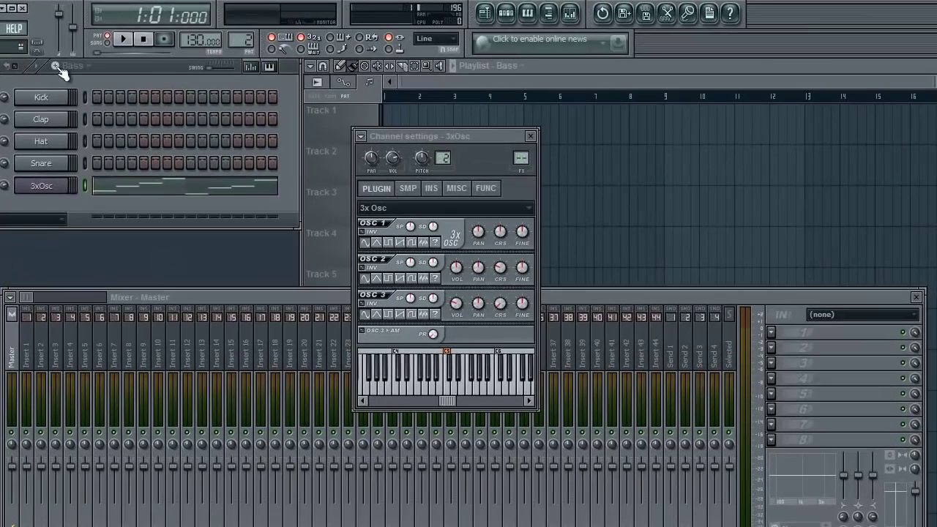
click(115, 61)
text(Melody)
key(Return)
- Switch to Pattern 4 and clone the 3xOsc channel into 3xOsc #2
click(56, 66)
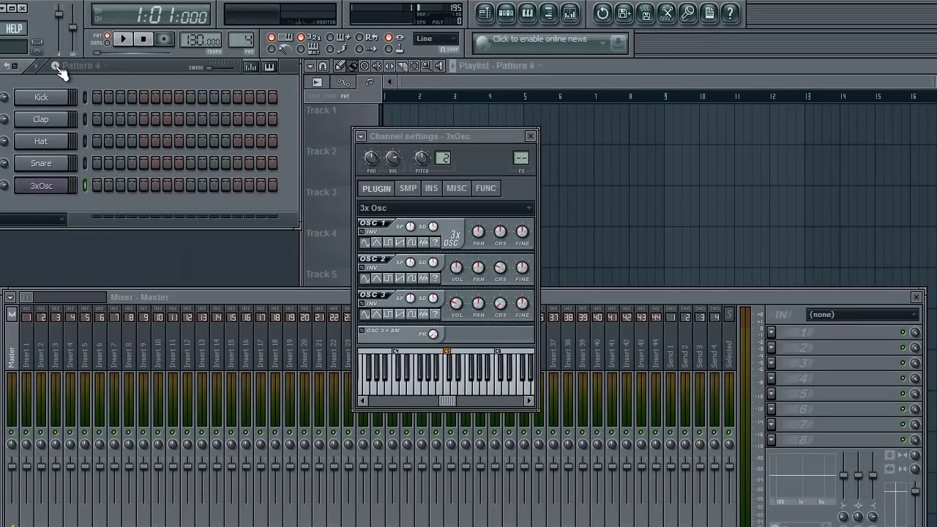
right_click(44, 186)
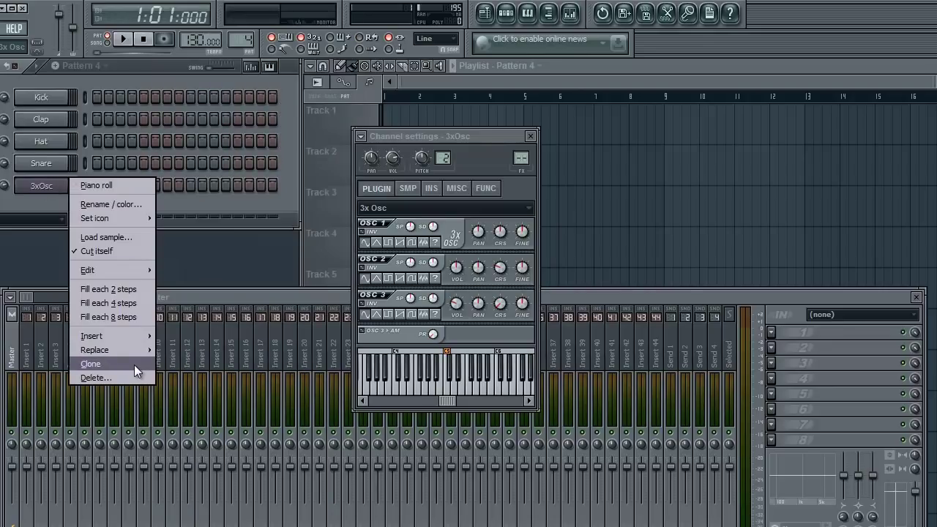
click(133, 365)
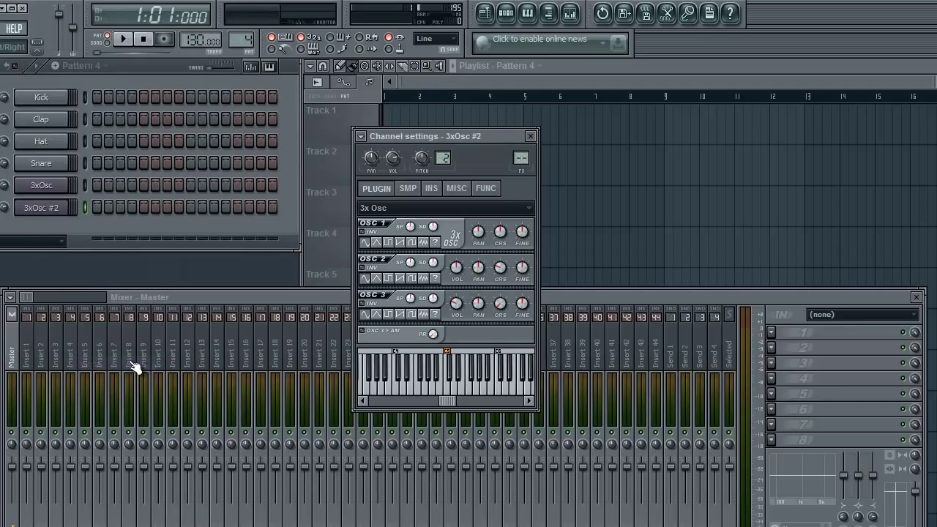
- Rename 3xOsc #2 to 'Melody' and the original 3xOsc to 'Bass'
right_click(53, 210)
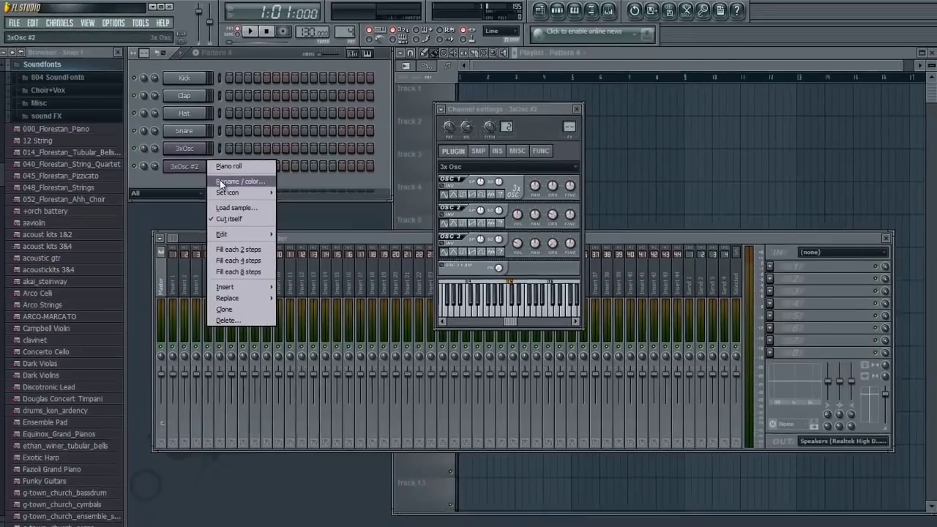
click(92, 226)
text(Melod)
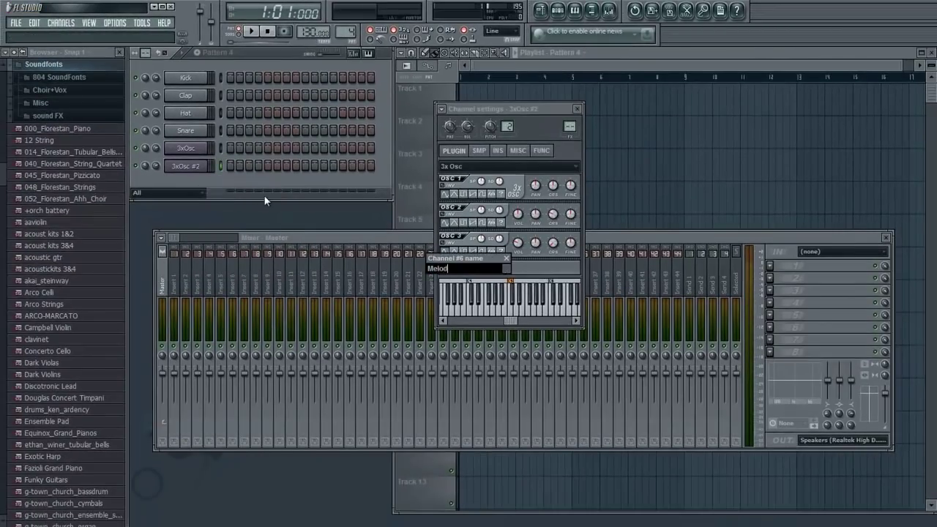
text(y)
key(Return)
right_click(195, 151)
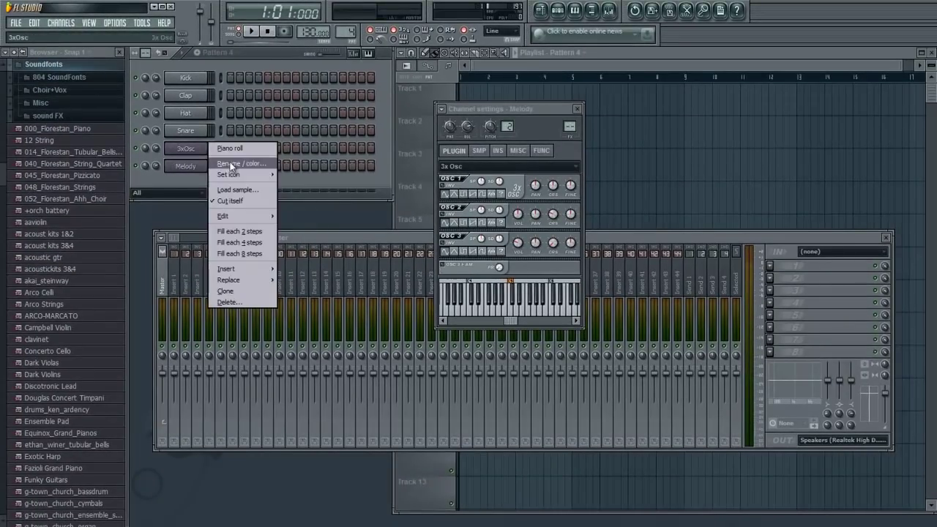
click(230, 162)
text(Bass)
key(Return)
- Colour the Bass channel purple and the Melody channel teal
right_click(212, 147)
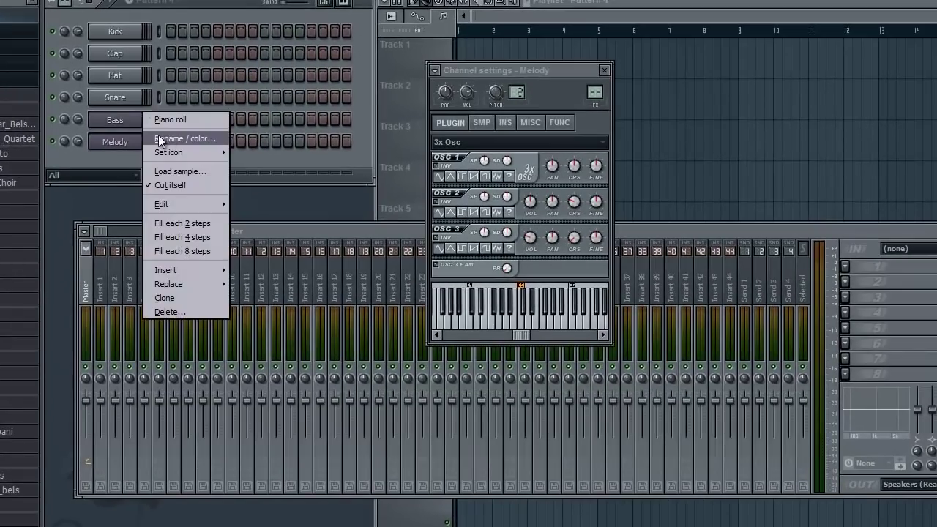
click(160, 138)
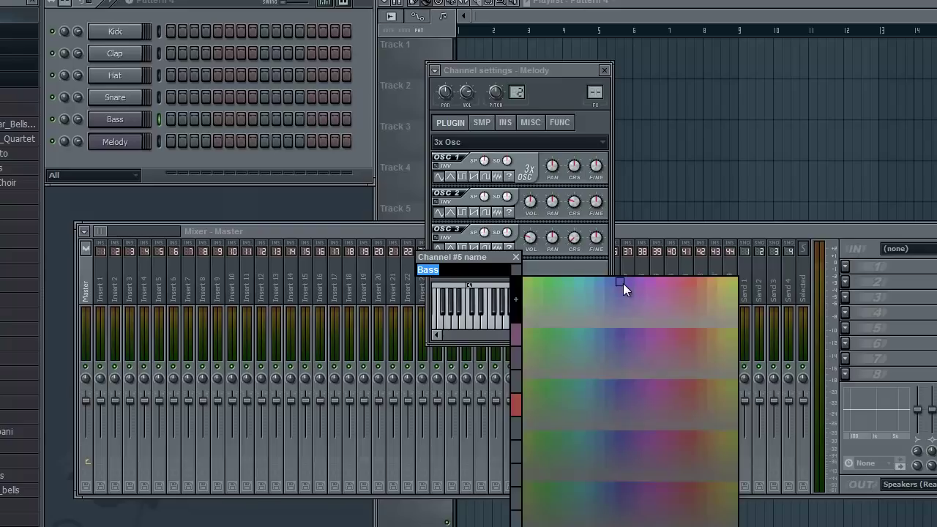
click(625, 286)
key(Return)
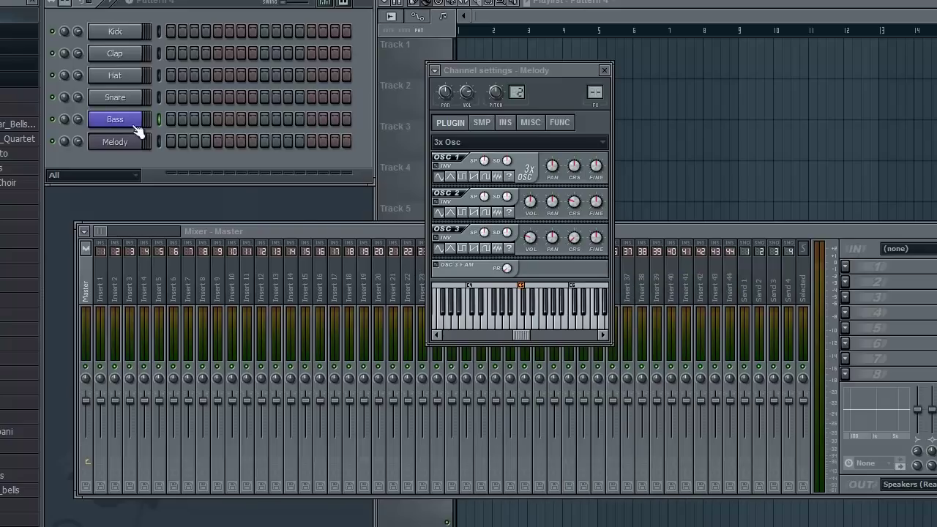
right_click(111, 140)
click(159, 161)
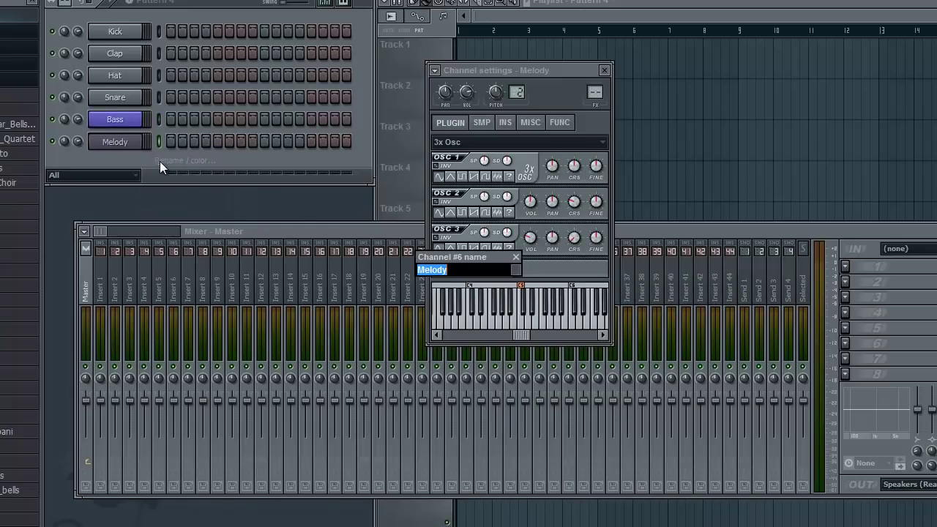
click(520, 272)
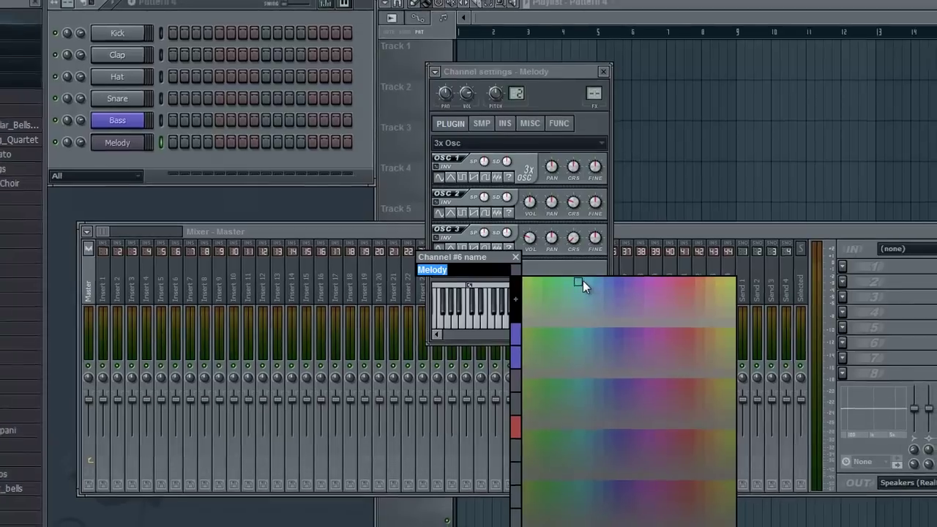
click(583, 280)
key(Return)
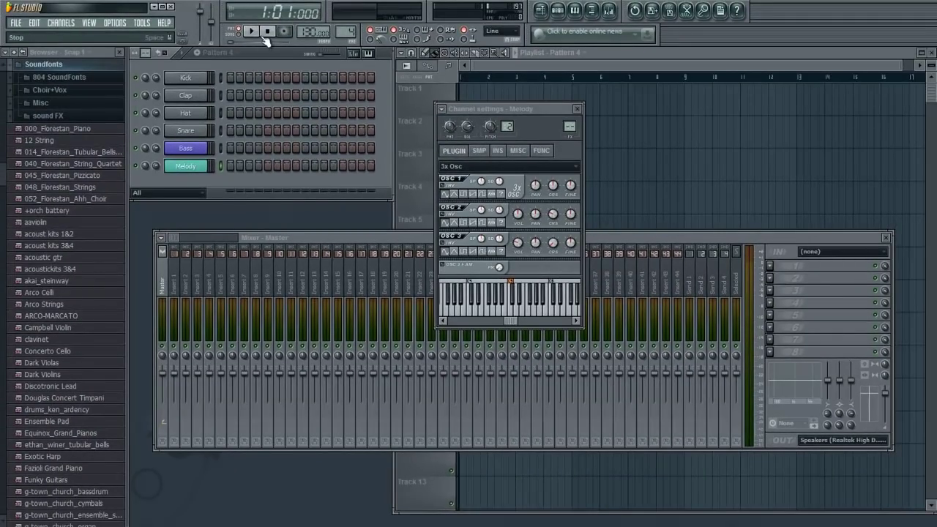
click(232, 55)
- Switch to the Melody pattern and open its piano roll
click(223, 90)
click(577, 109)
right_click(195, 166)
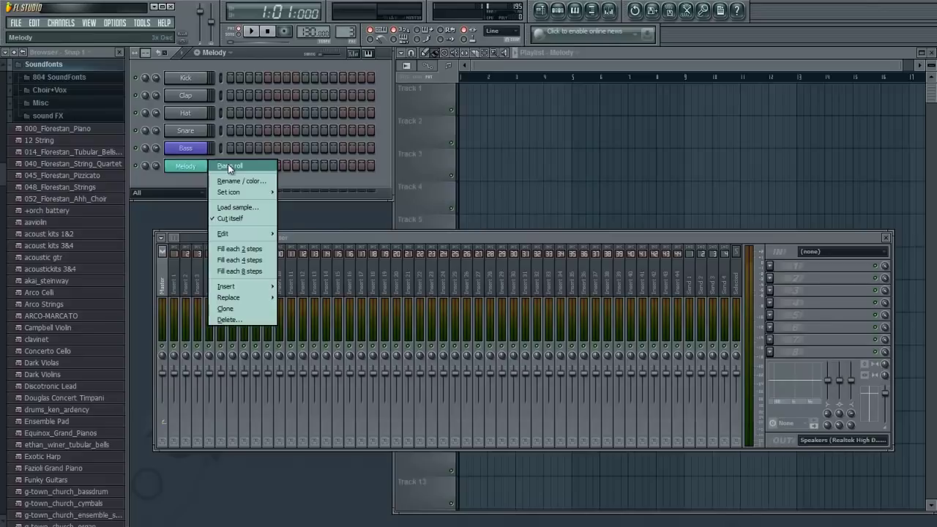
click(228, 165)
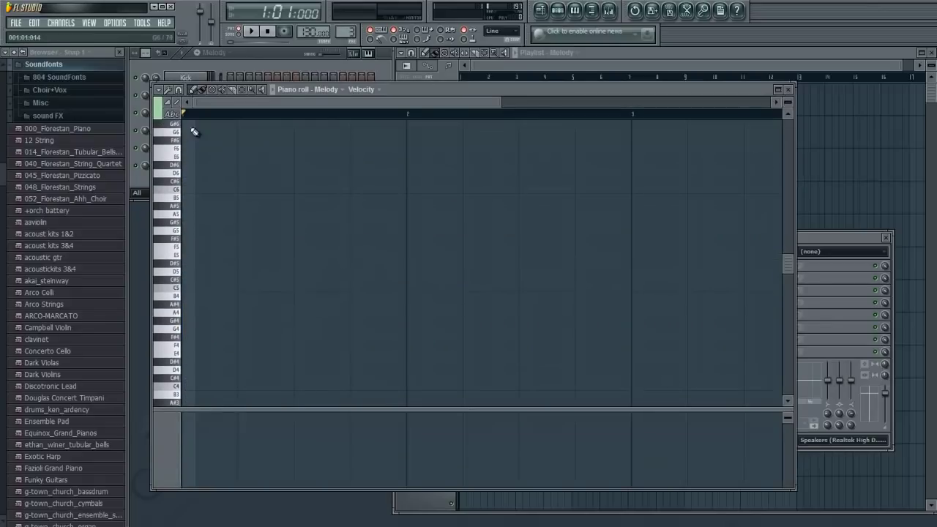
- Place the opening melody note and a short C6 note after it
click(183, 222)
drag(181, 218, 183, 210)
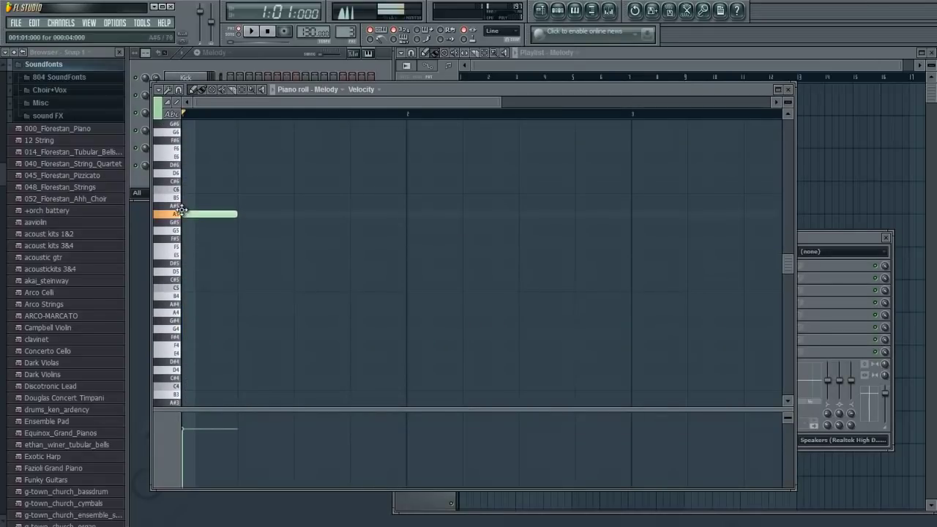
scroll(238, 216, up, 2)
click(240, 239)
drag(288, 239, 254, 239)
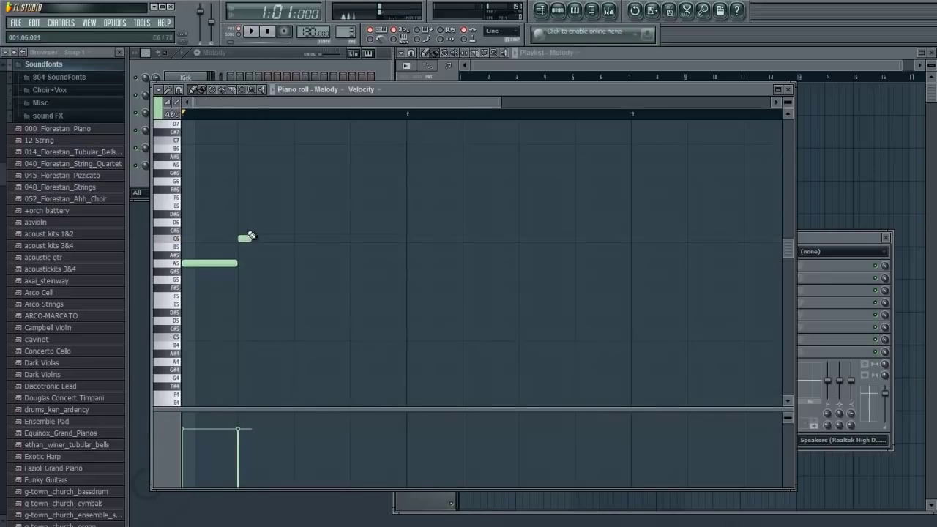
- Add rising short notes E6, A6 and C7, then a long D7 note at the peak
click(249, 198)
drag(249, 199, 249, 212)
scroll(265, 211, up, 1)
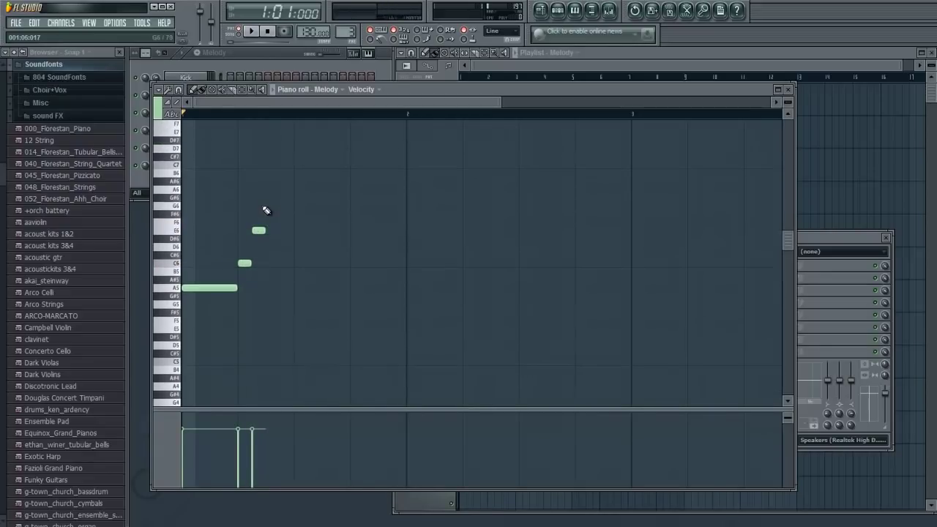
click(272, 189)
click(286, 166)
scroll(276, 231, up, 1)
click(209, 313)
click(297, 174)
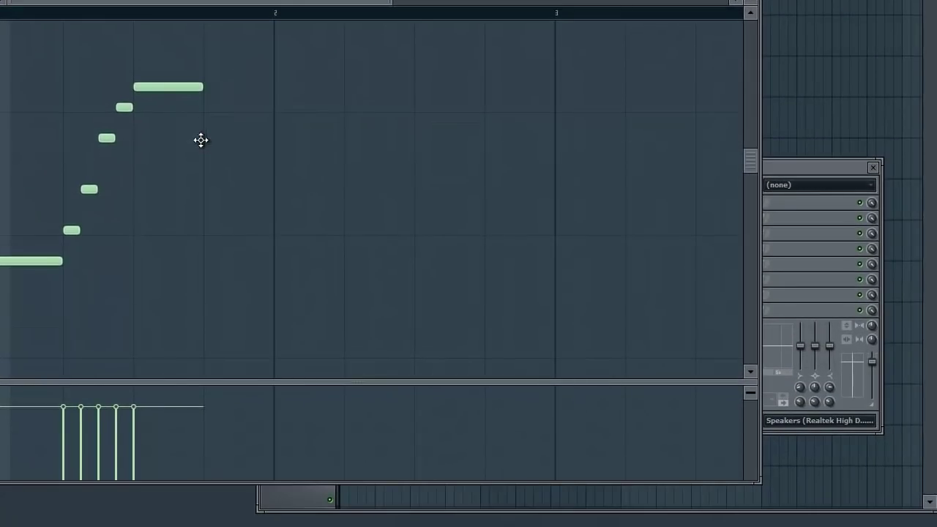
- Add short notes descending from the peak, then long notes at and after bar 2
click(207, 138)
click(224, 179)
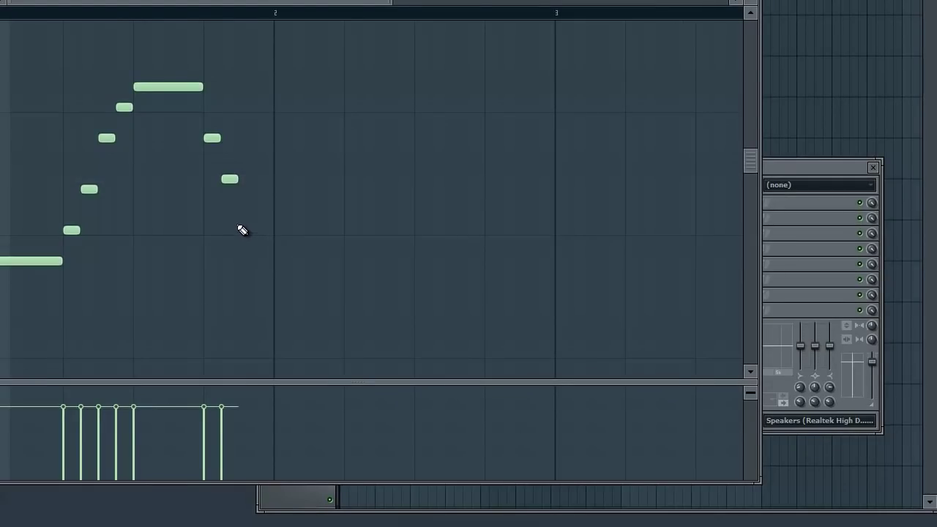
drag(238, 221, 238, 209)
click(262, 231)
mouse_move(275, 272)
mouse_down()
mouse_move(279, 295)
mouse_move(274, 278)
mouse_up()
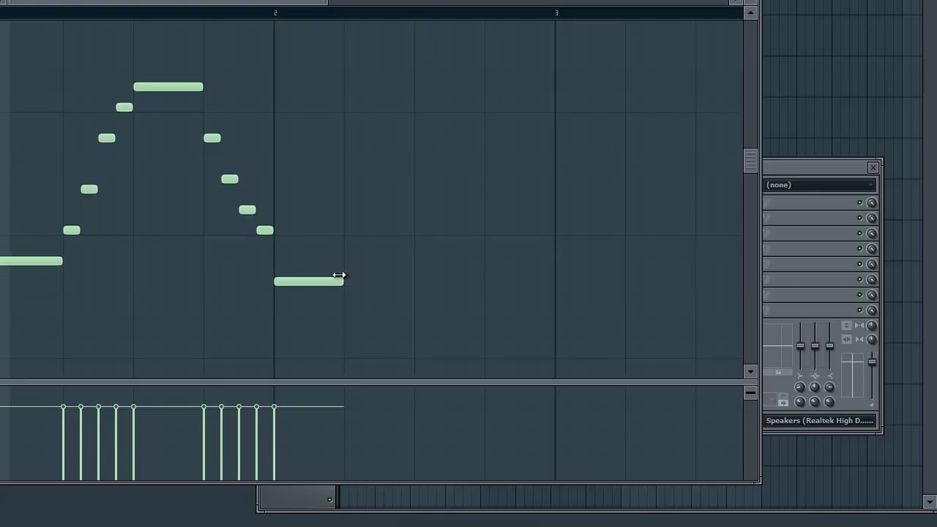
click(342, 241)
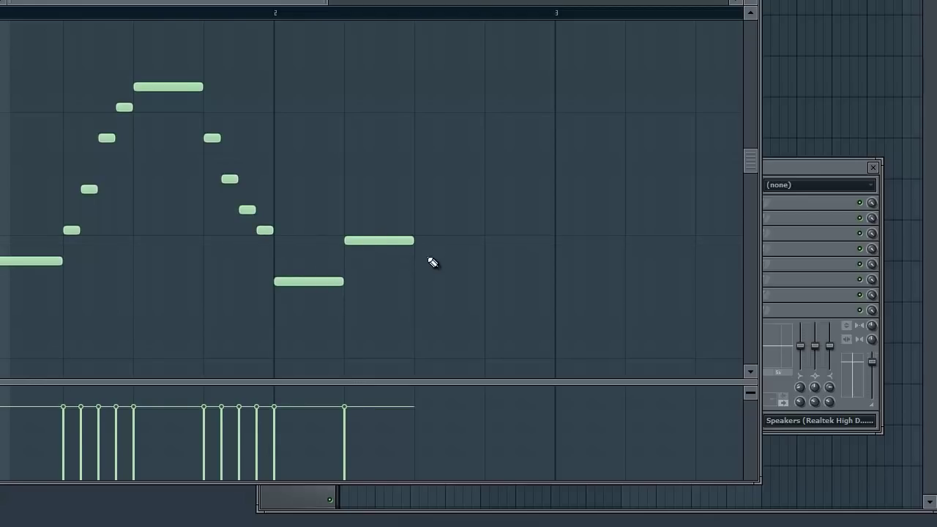
drag(413, 241, 356, 253)
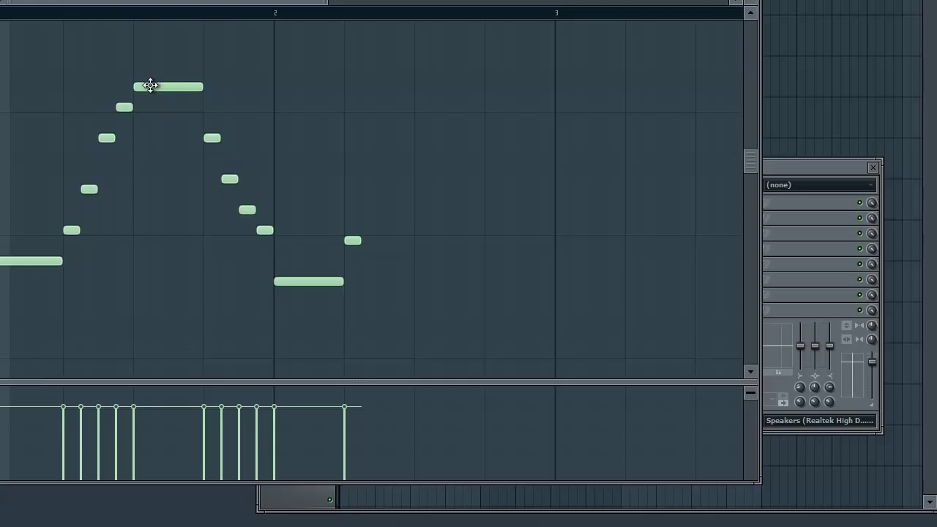
- Add lengthened high notes at bar 2, including an A7, and delete a stray short C6
click(282, 97)
drag(291, 98, 308, 101)
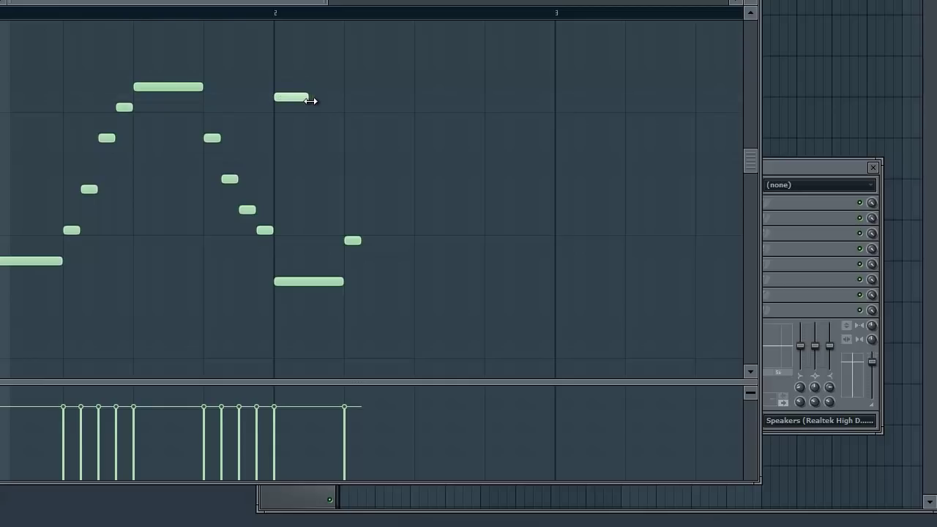
click(283, 46)
drag(314, 46, 334, 52)
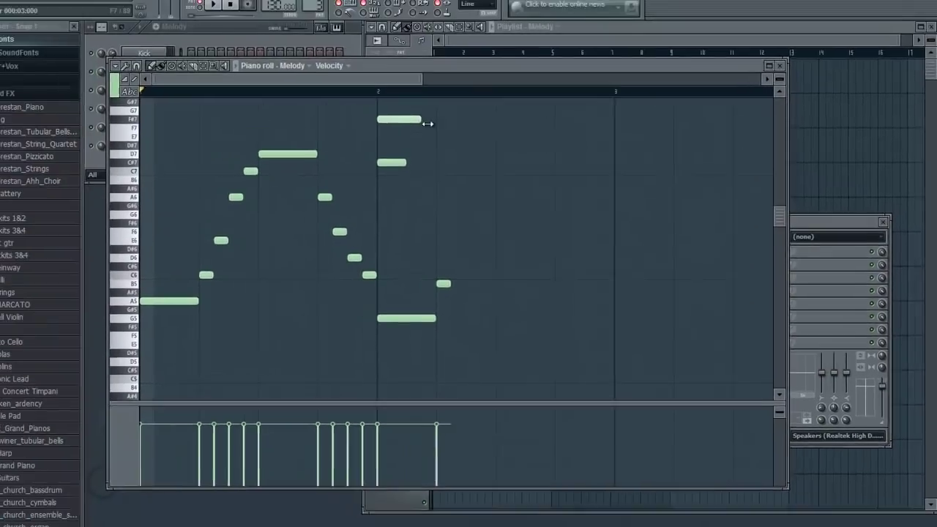
click(393, 95)
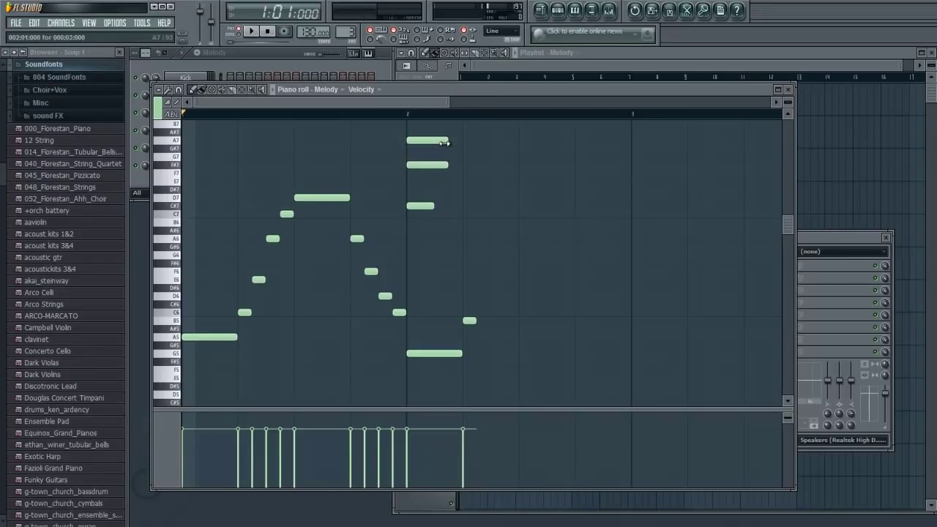
drag(444, 143, 461, 144)
right_click(470, 320)
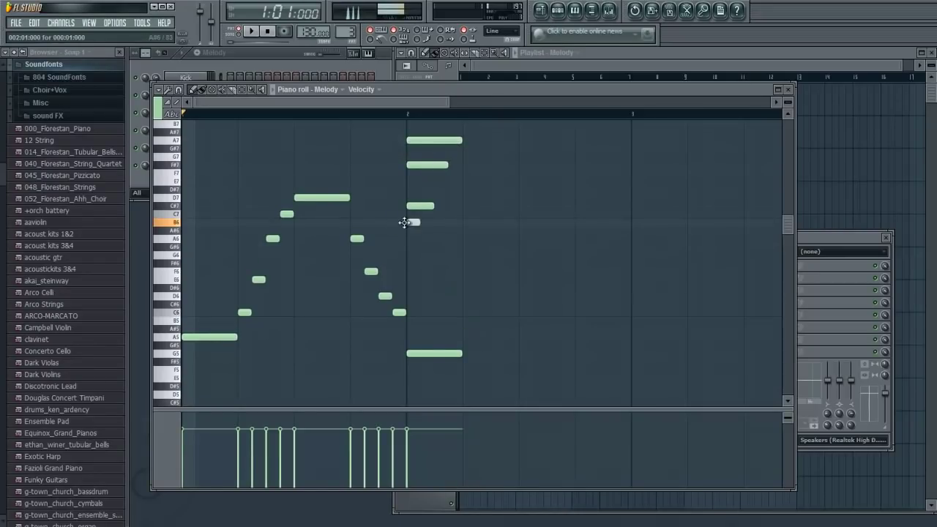
- Try A#6, C6, D6 and G#7 notes around bar 2, then delete them and the stacked high notes
click(414, 231)
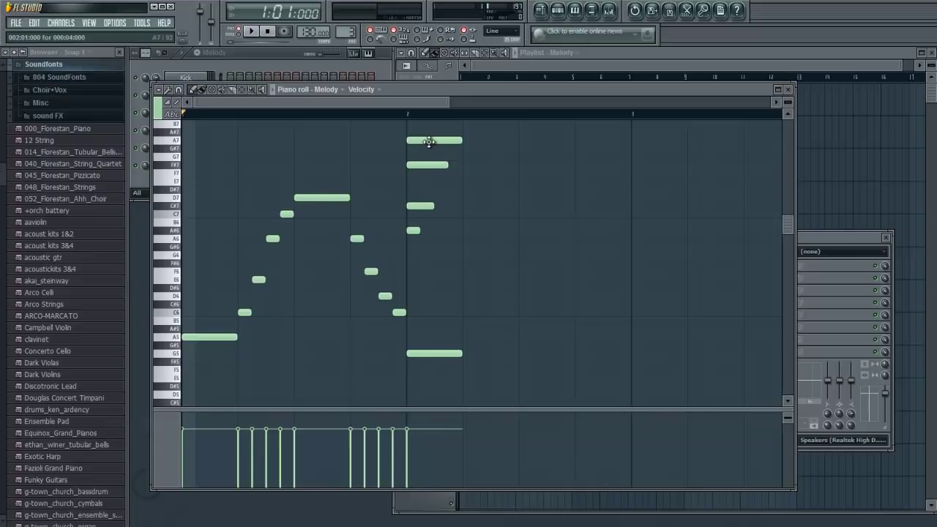
click(465, 315)
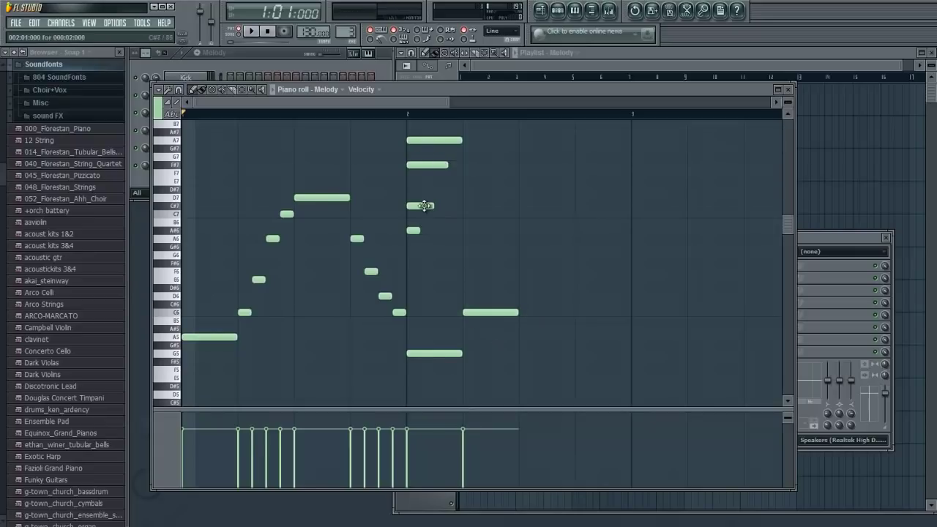
click(523, 296)
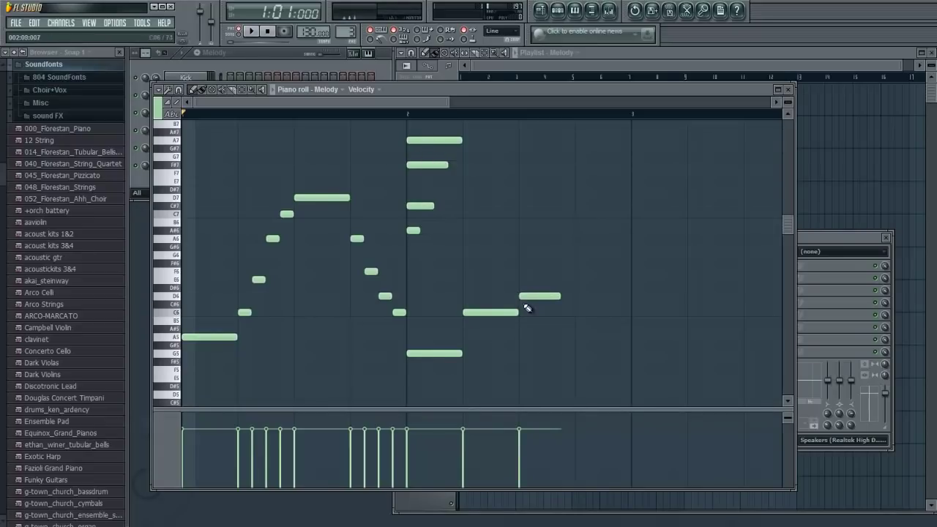
click(438, 149)
right_click(456, 149)
right_click(435, 140)
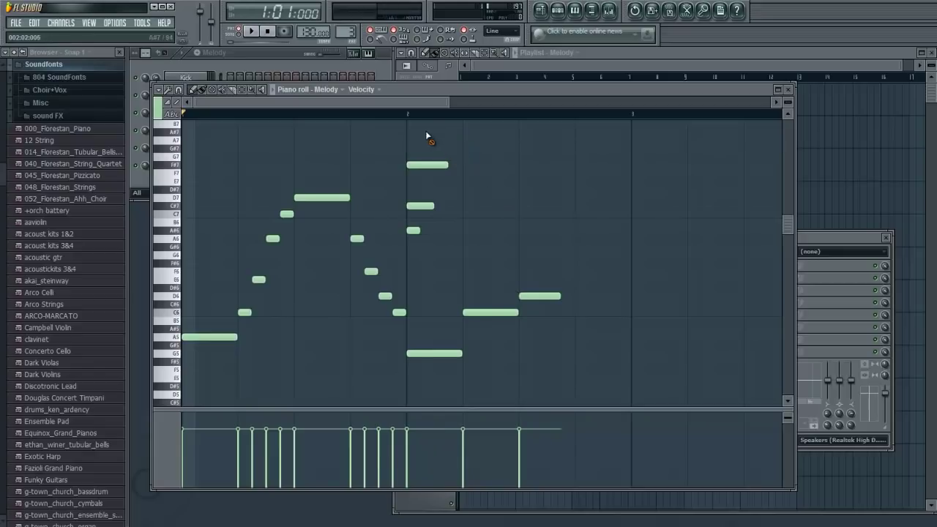
right_click(428, 165)
right_click(420, 206)
right_click(414, 230)
right_click(528, 295)
right_click(489, 313)
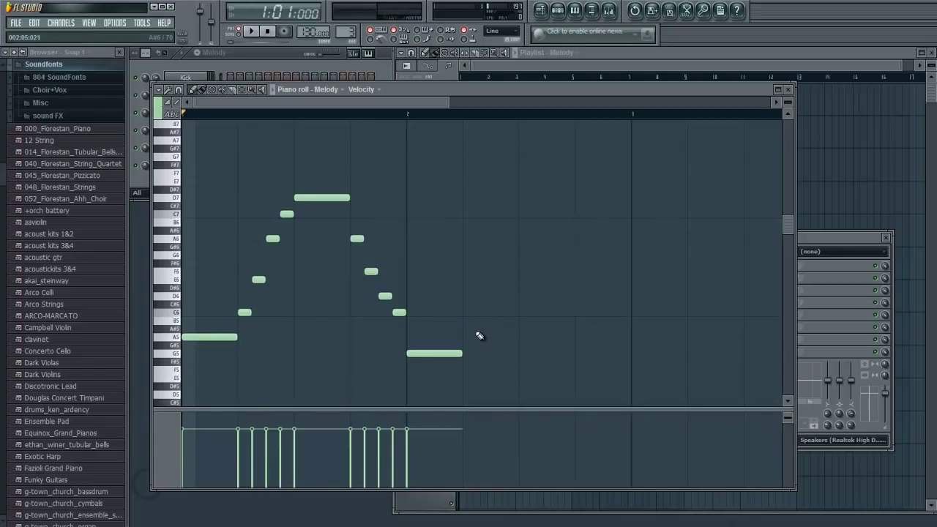
- Start a new rise with short B5, D6 and G6 notes up to a long C7 note
click(470, 320)
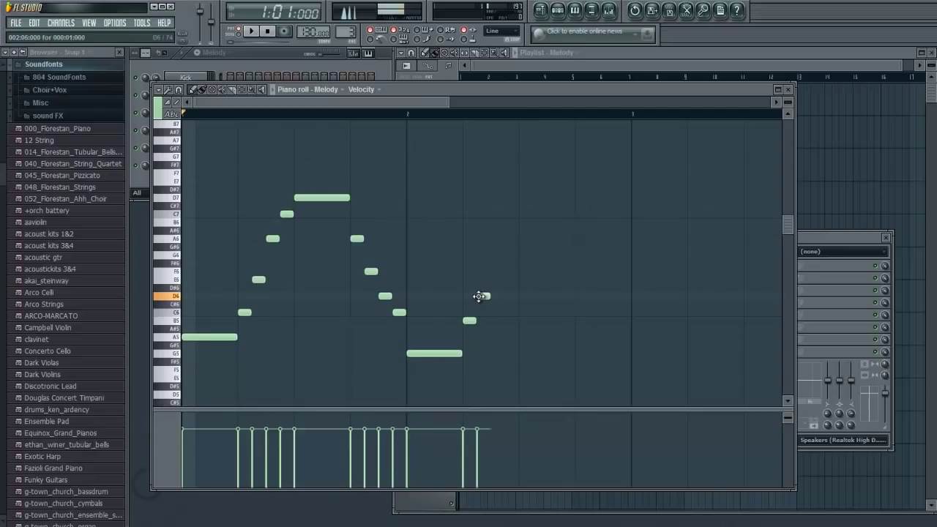
click(481, 296)
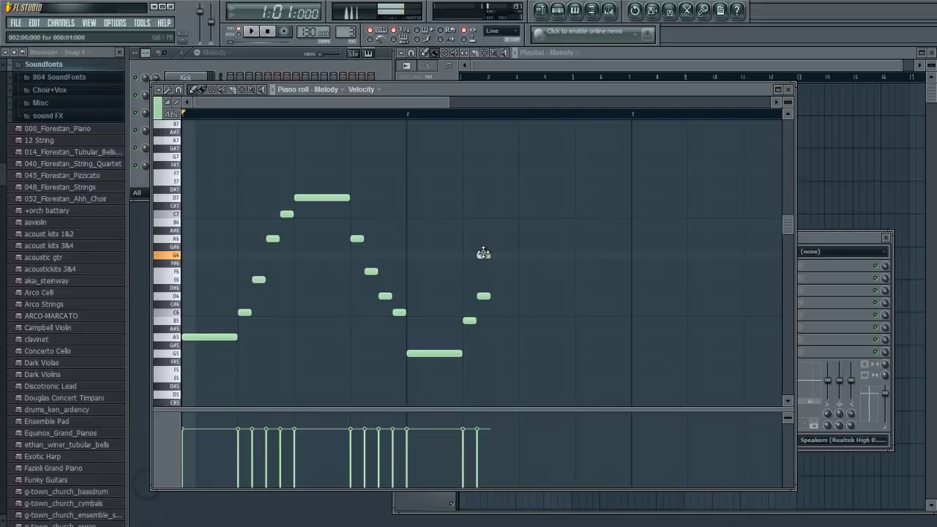
click(494, 255)
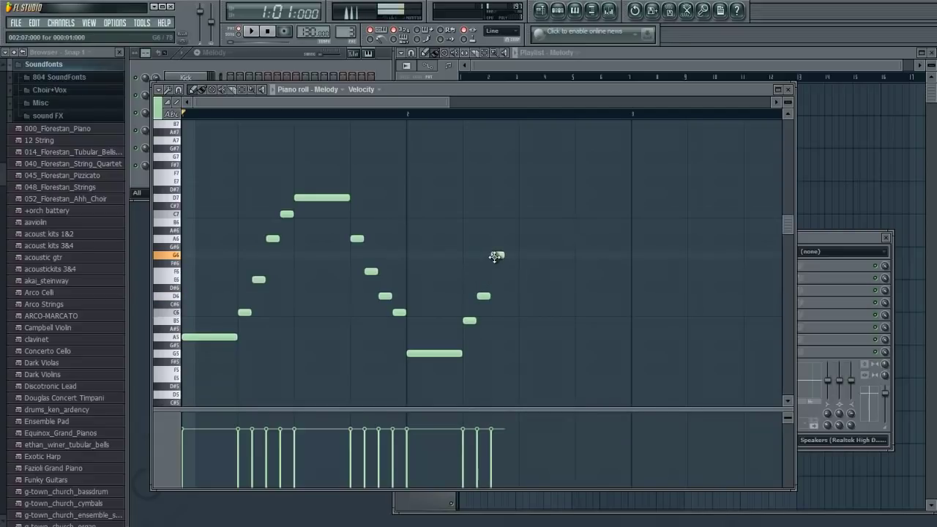
click(509, 223)
click(304, 195)
click(519, 206)
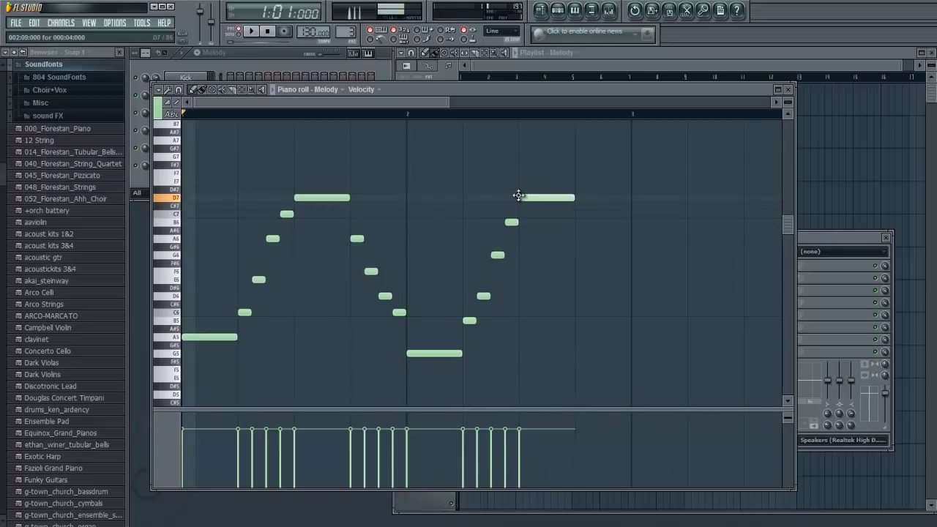
drag(517, 204, 515, 214)
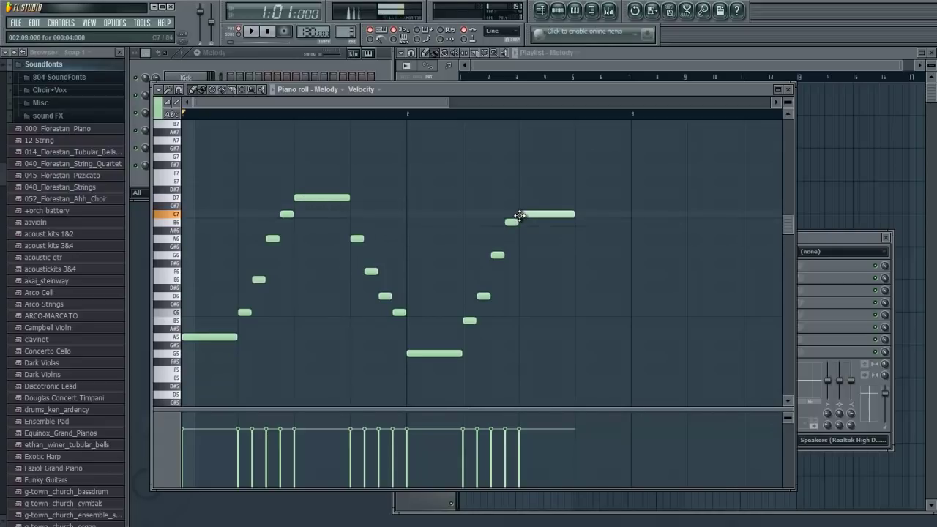
- Finish the melody with short G6, E6, C6 and B5 notes descending to the end
click(567, 256)
drag(564, 262, 579, 260)
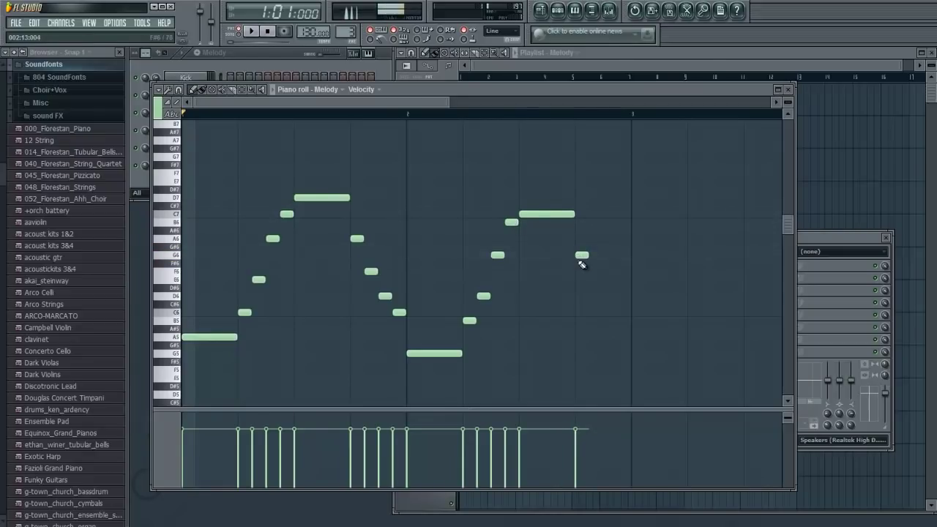
click(595, 280)
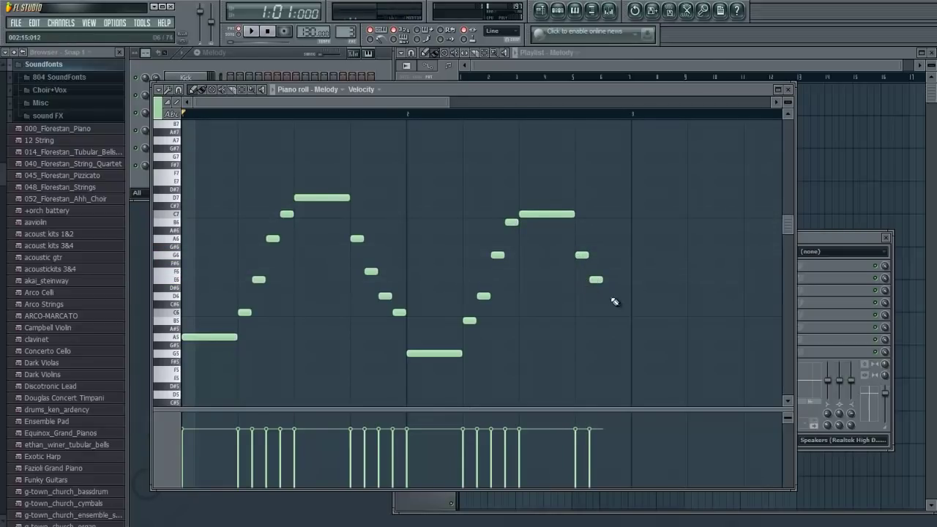
click(605, 315)
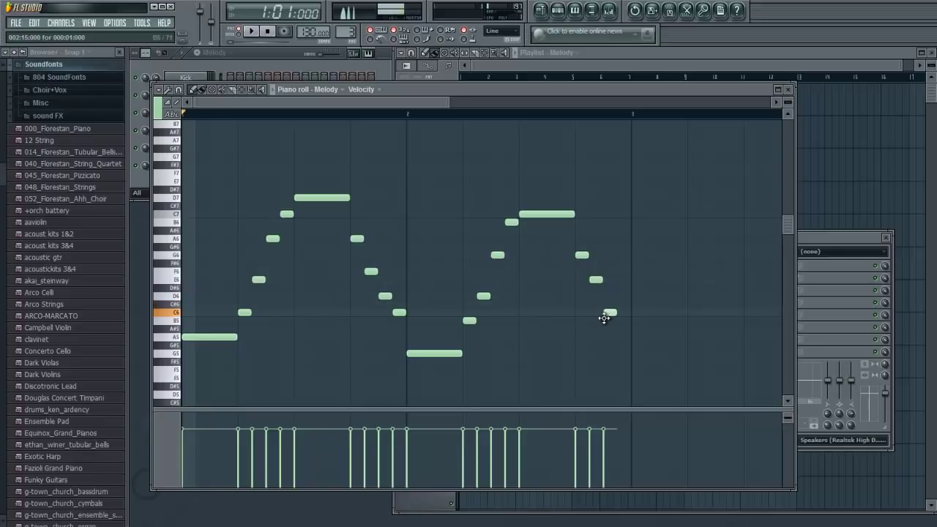
click(619, 323)
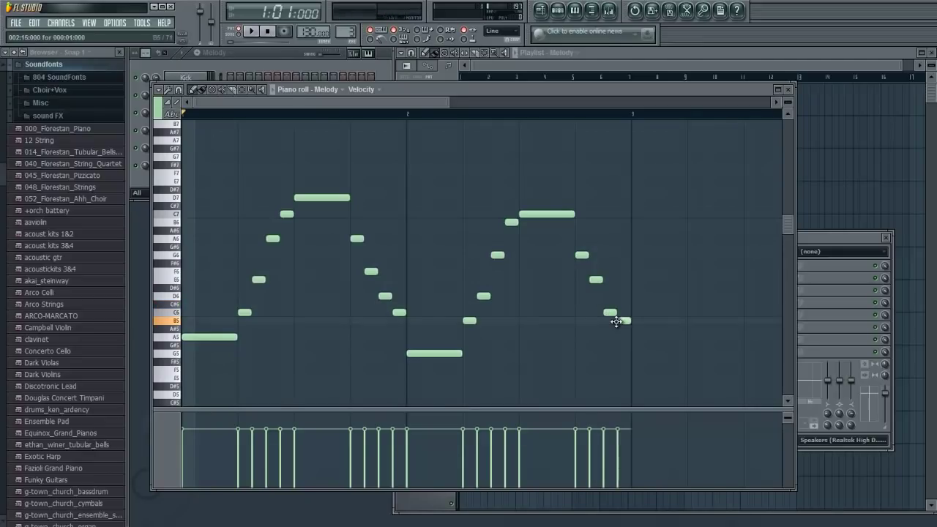
- Play the Melody pattern, stop it, and close its piano roll
click(255, 37)
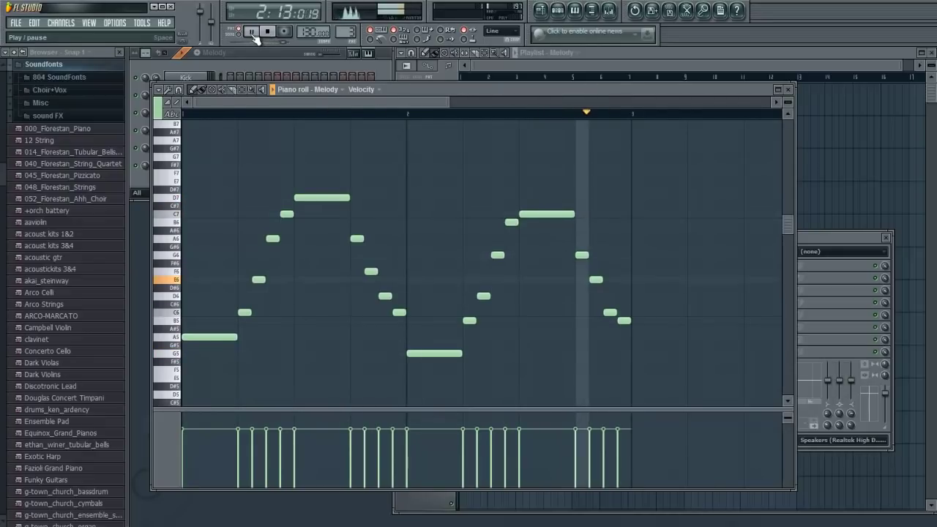
click(267, 32)
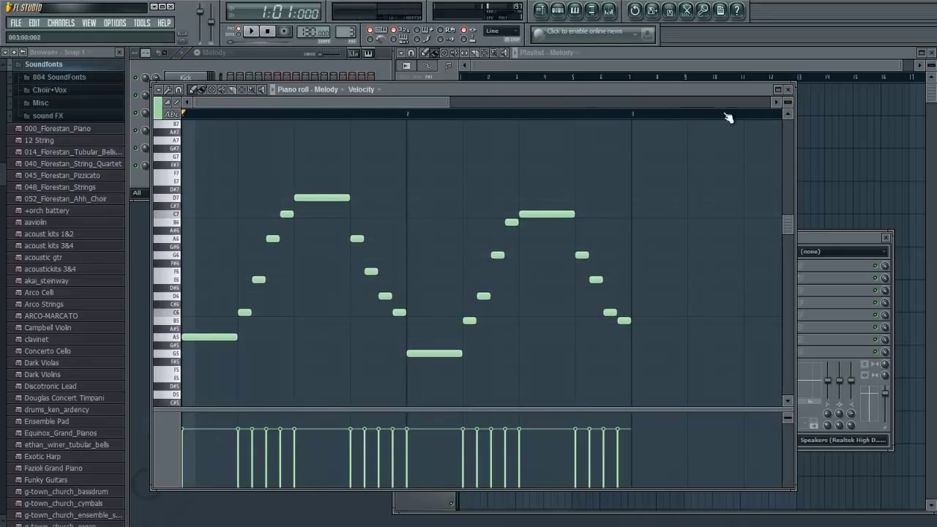
click(788, 90)
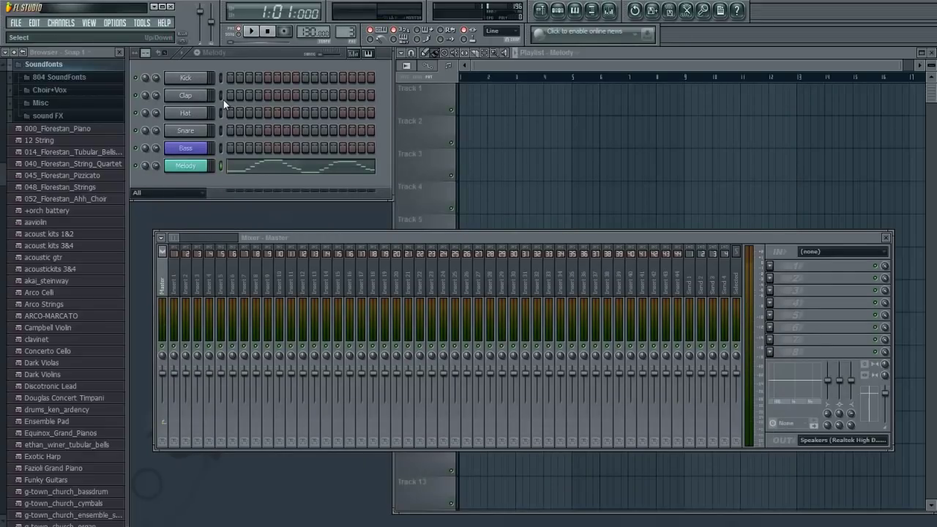
- Bring the Playlist forward and open its pattern clip source list
click(550, 68)
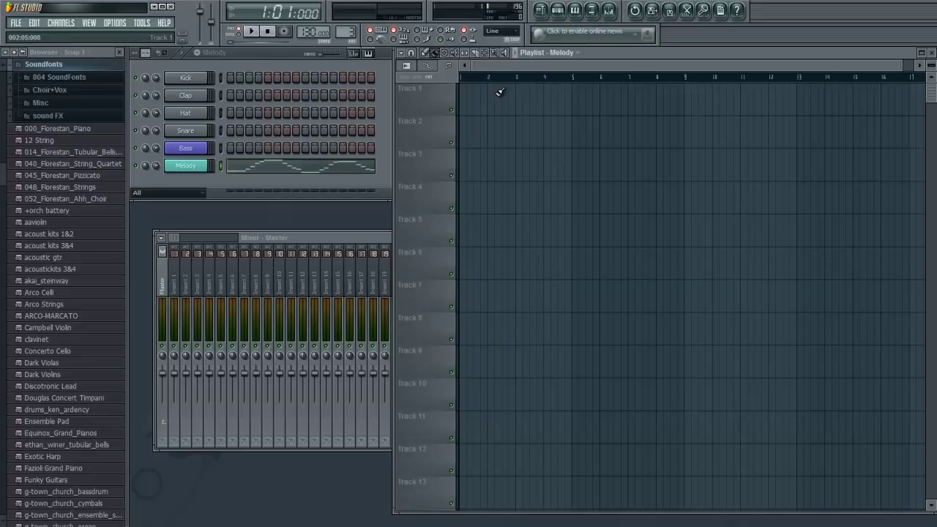
click(573, 53)
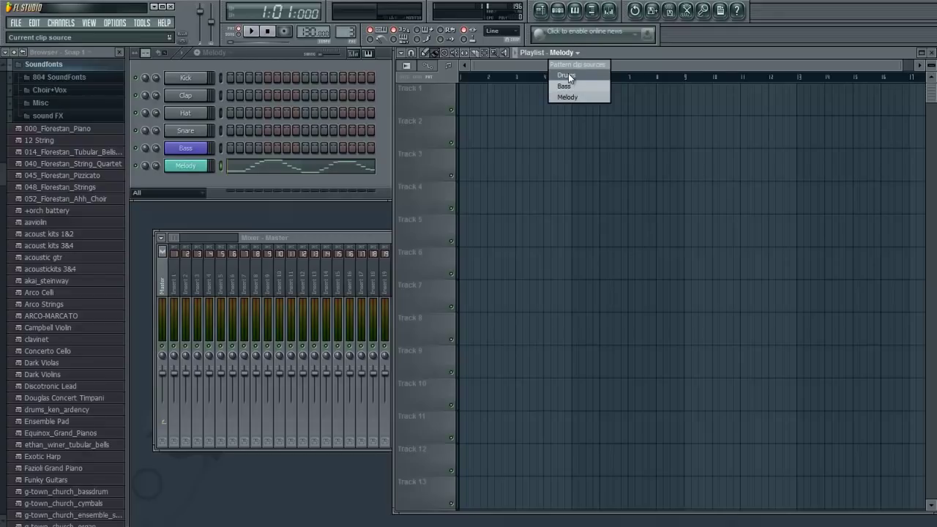
- Paint repeated Drums clips across Track 1 from bar 1
click(568, 75)
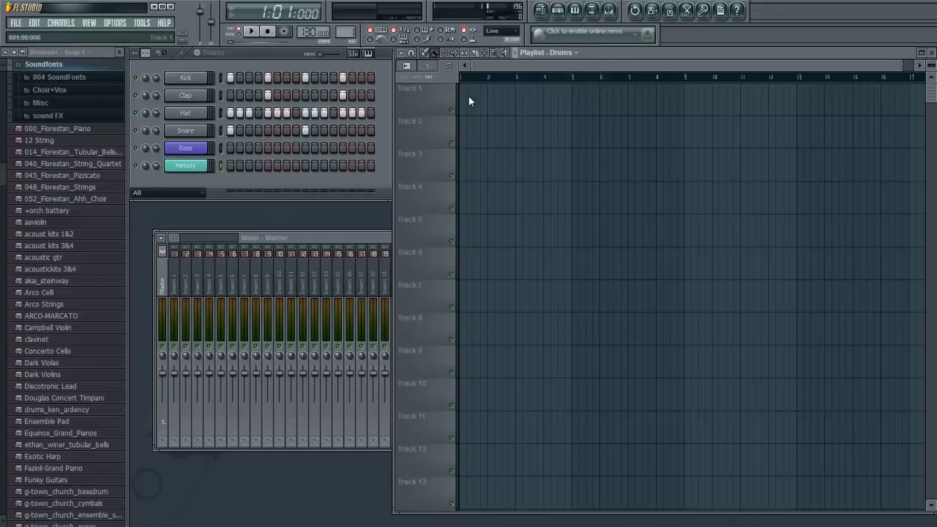
click(436, 56)
click(465, 96)
mouse_move(463, 100)
mouse_down()
mouse_move(747, 102)
mouse_move(670, 98)
mouse_up()
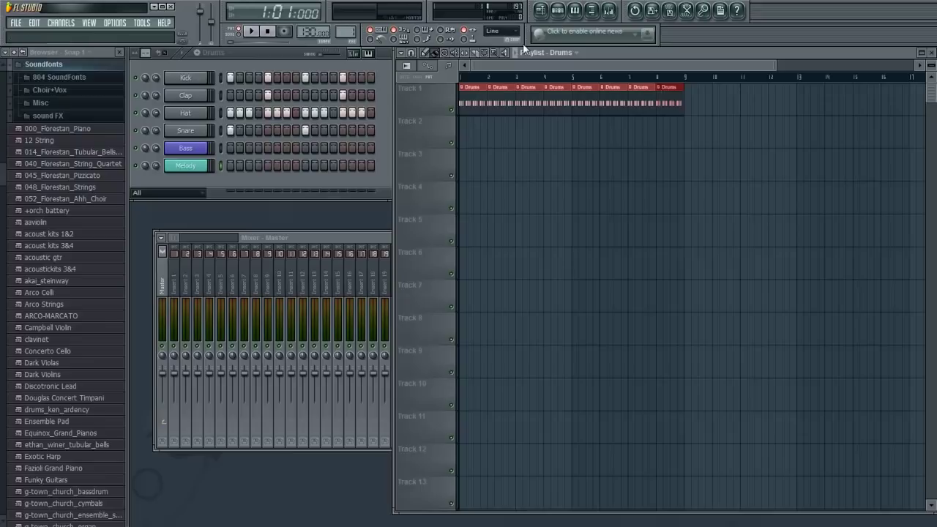
- Paint Bass clips on Track 2 from bar 3 and Melody clips on Track 3 from bar 5
click(561, 53)
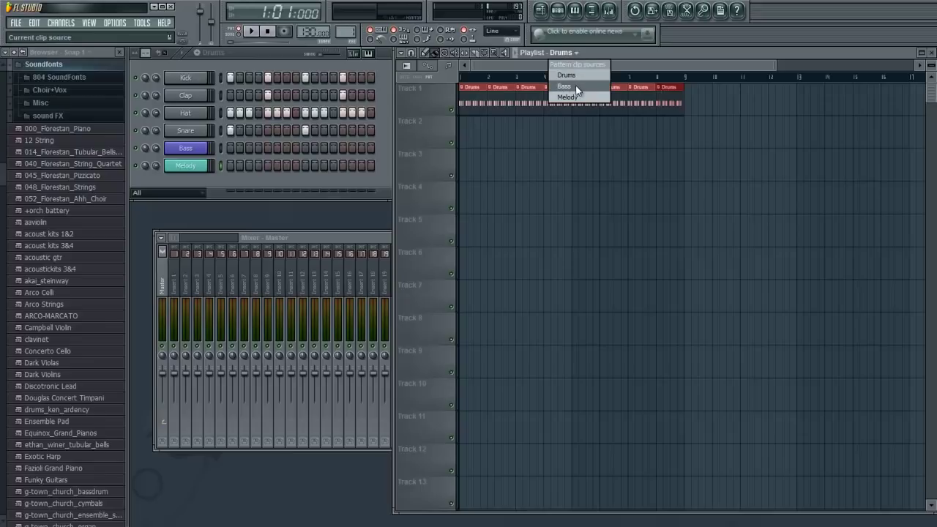
click(565, 87)
drag(520, 133, 638, 134)
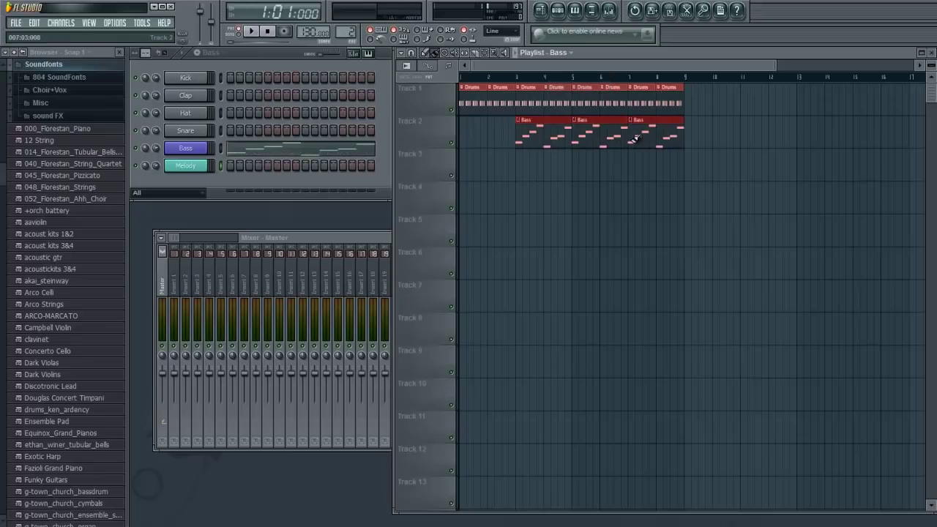
click(567, 52)
click(563, 99)
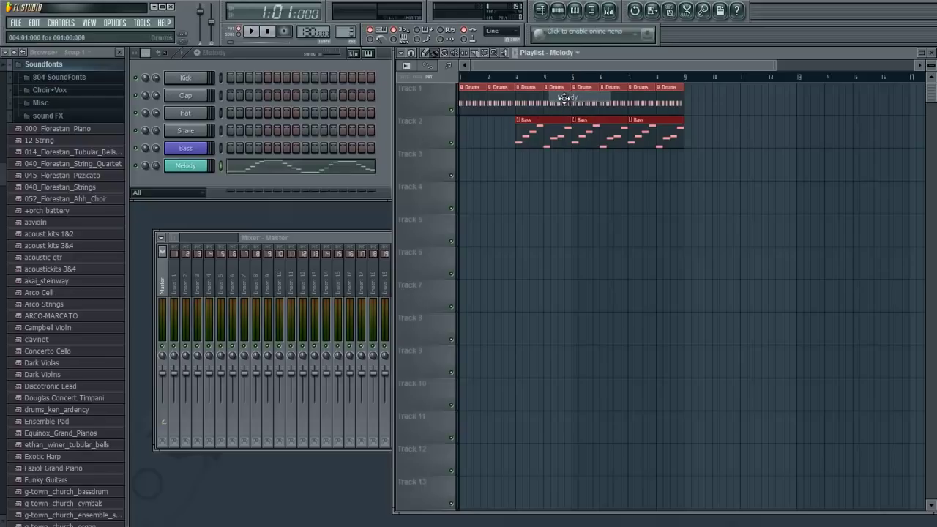
drag(579, 162, 645, 162)
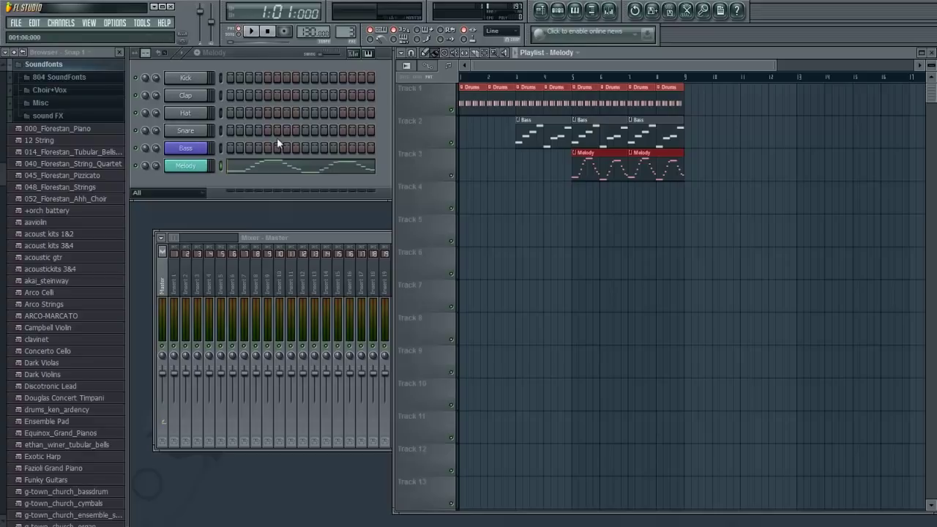
- Switch to Song mode and play the eight-bar arrangement through once
click(242, 37)
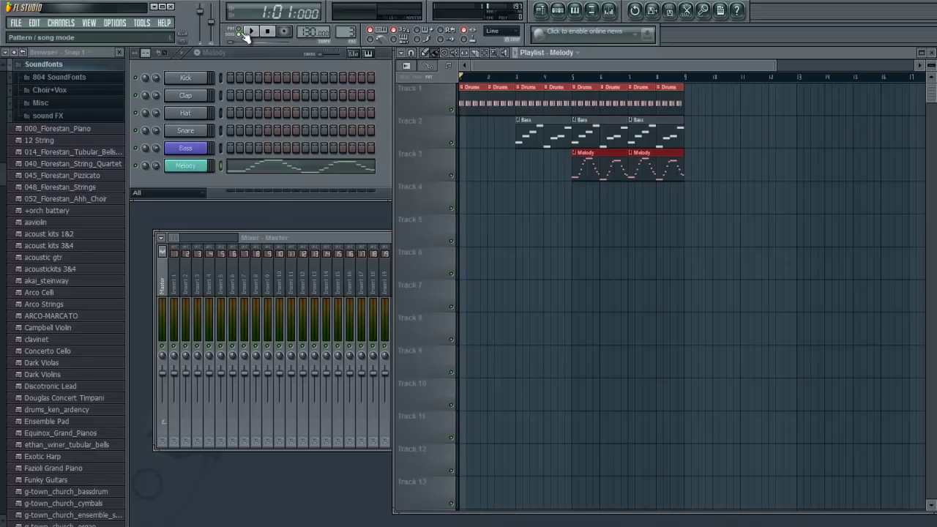
click(249, 33)
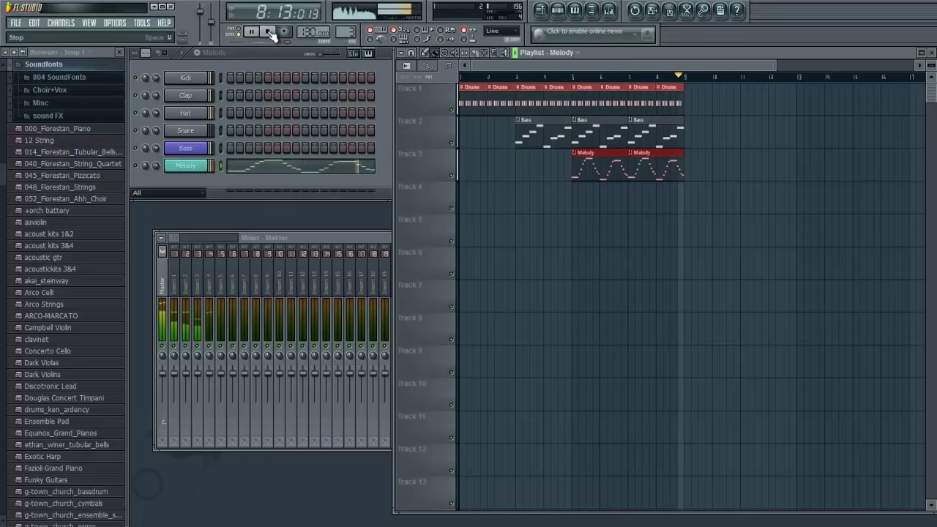
click(268, 32)
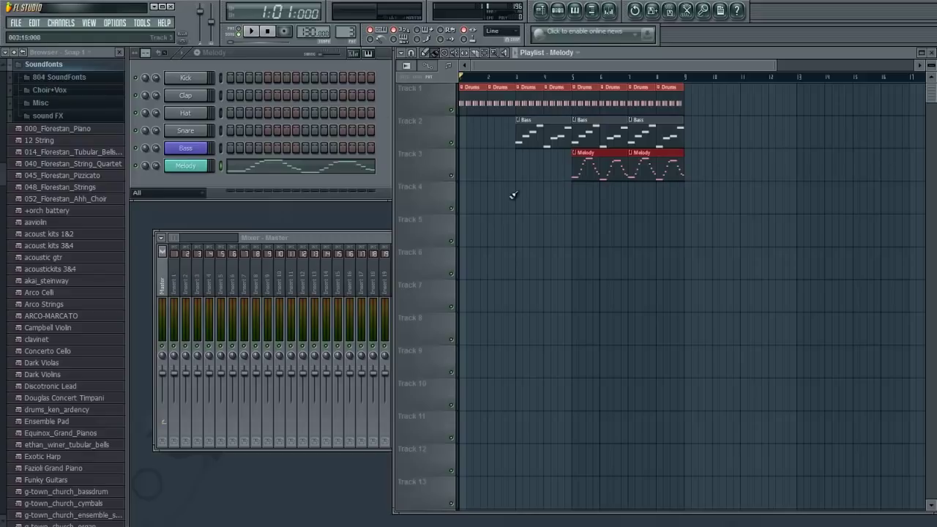
- Bring the full mixer forward, check Inserts 2–5, and open the Bass and Melody channel settings
click(368, 238)
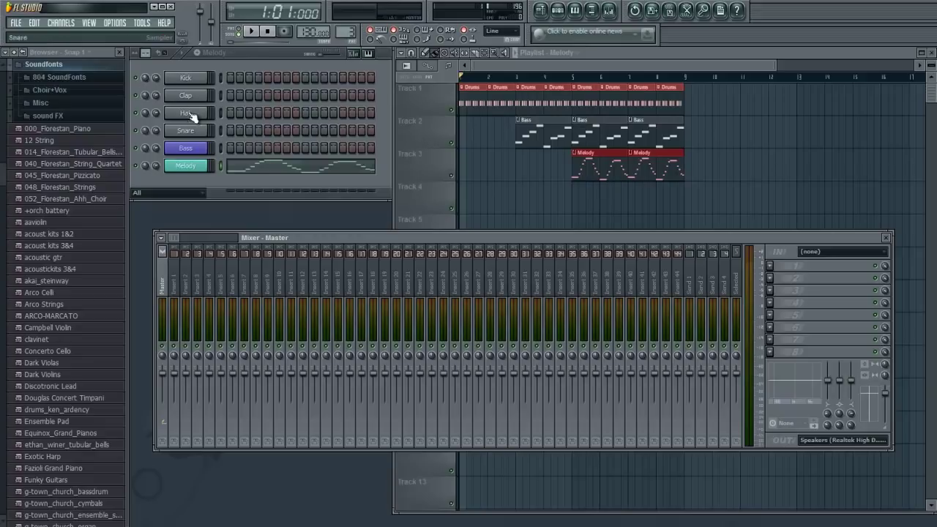
click(186, 286)
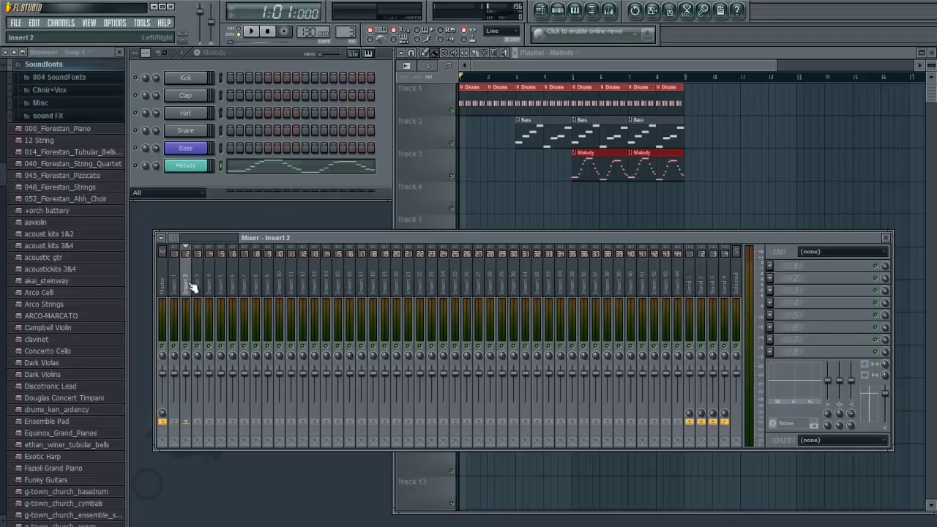
click(200, 286)
click(212, 284)
click(222, 282)
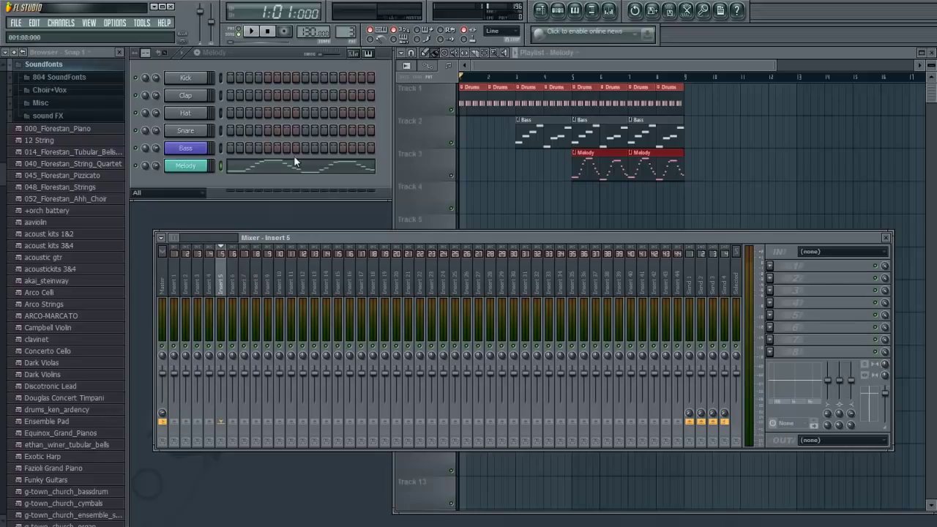
click(187, 149)
click(187, 167)
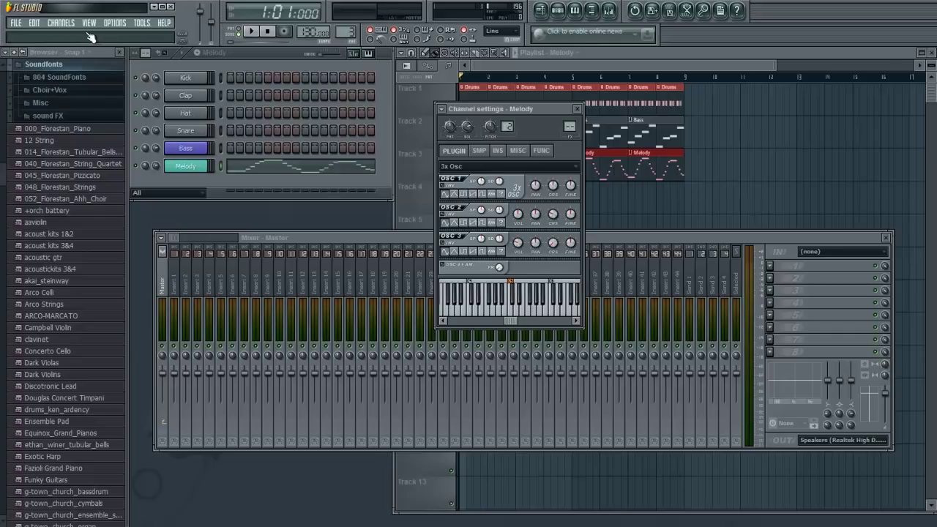
- Check which mixer inserts the Hat, Snare, Bass, Kick and Clap channels use
click(186, 98)
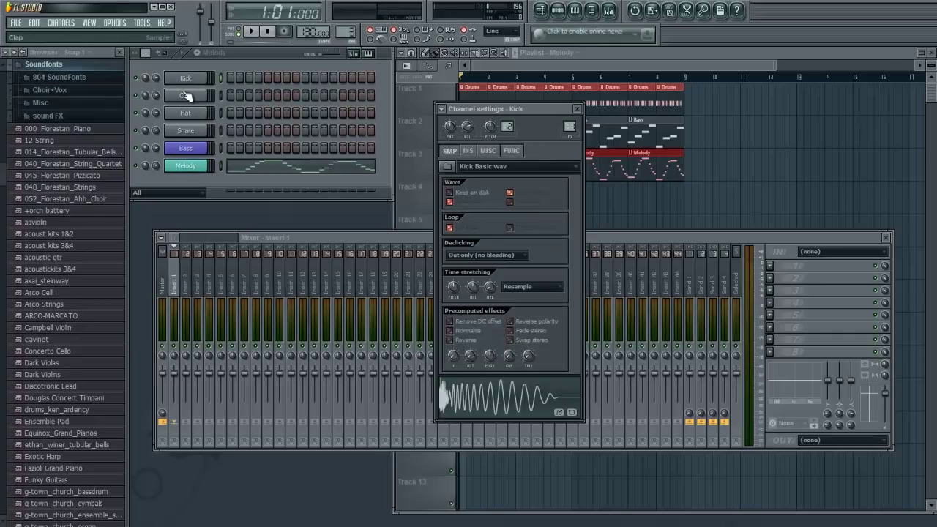
click(186, 131)
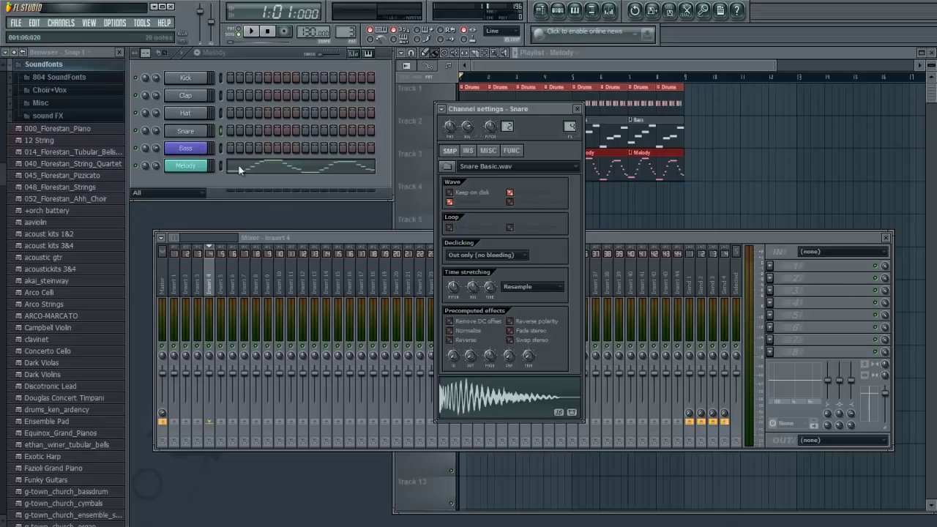
click(189, 151)
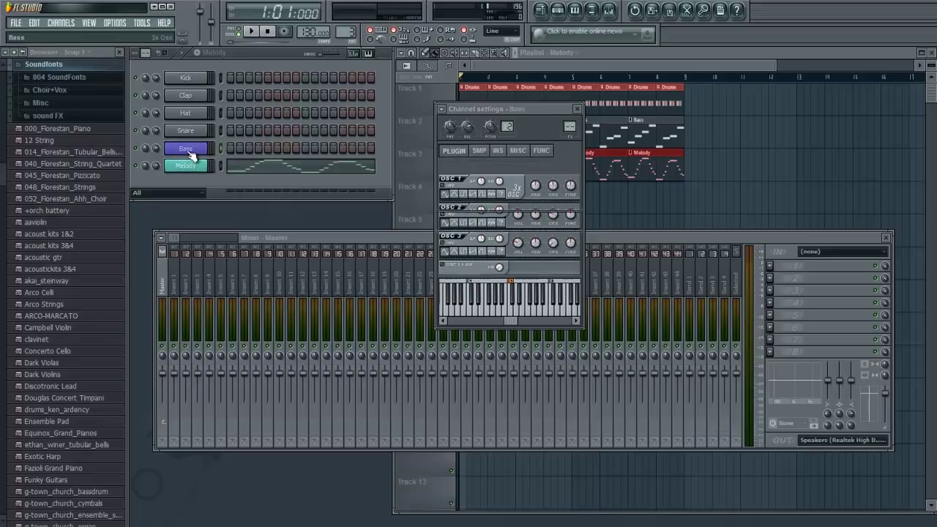
click(201, 78)
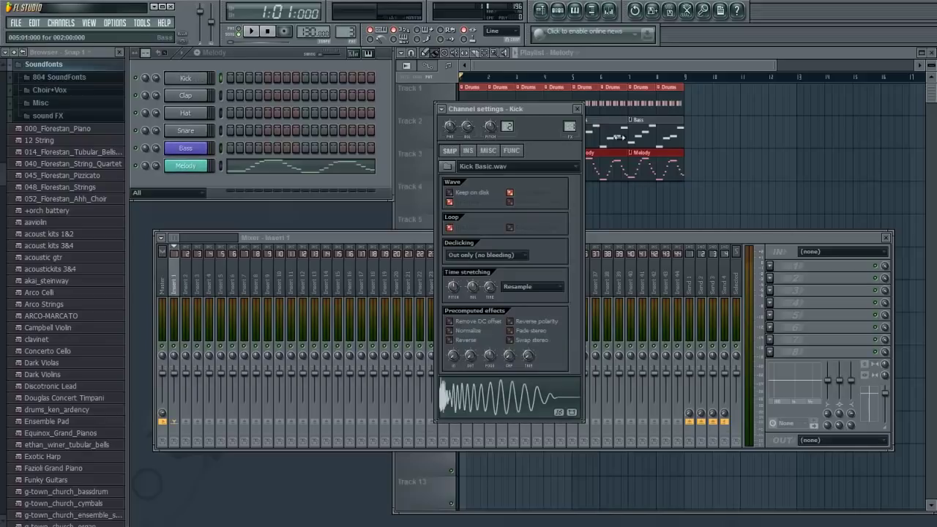
click(184, 98)
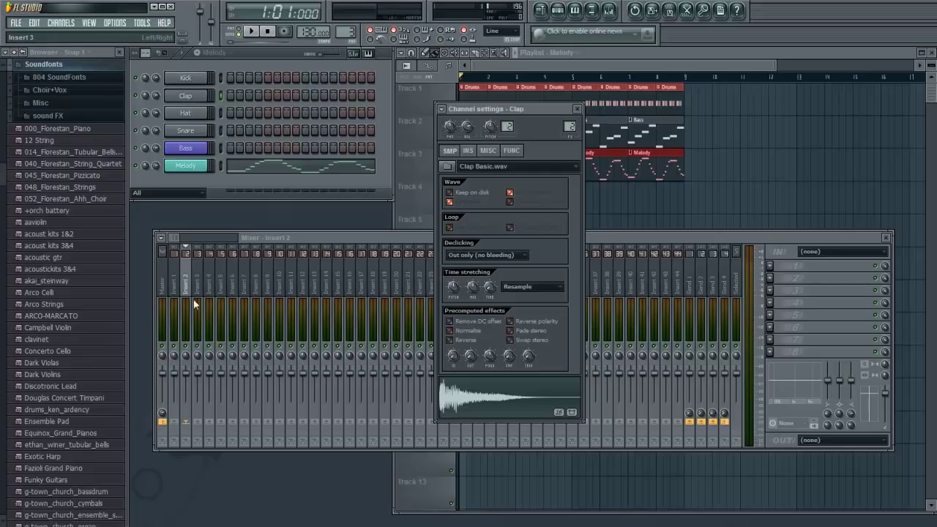
- Route Bass to mixer insert 5 and Melody to insert 6, then close Channel settings
click(200, 150)
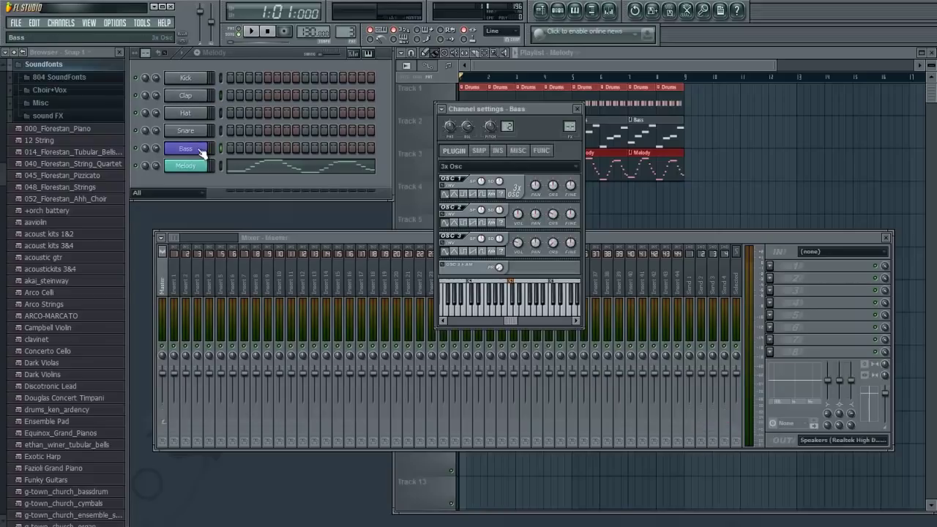
drag(569, 127, 568, 95)
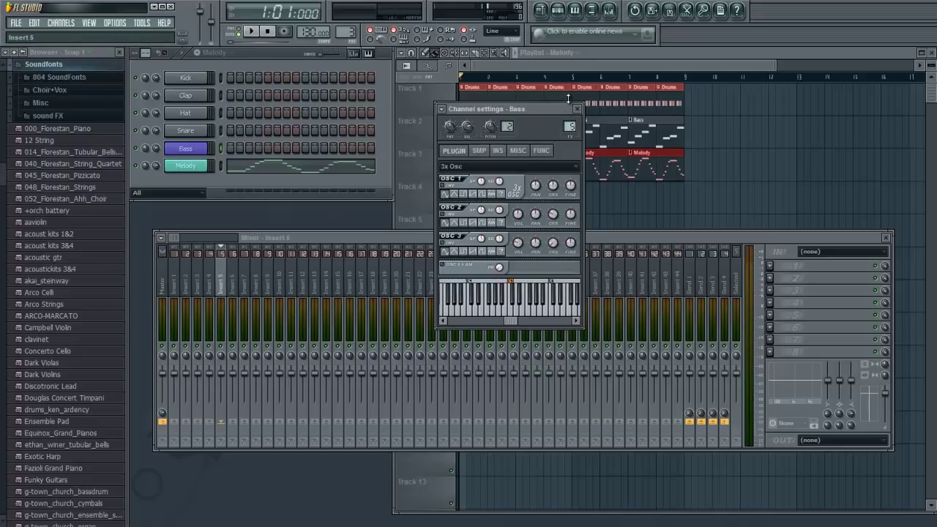
click(185, 167)
scroll(571, 126, up, 6)
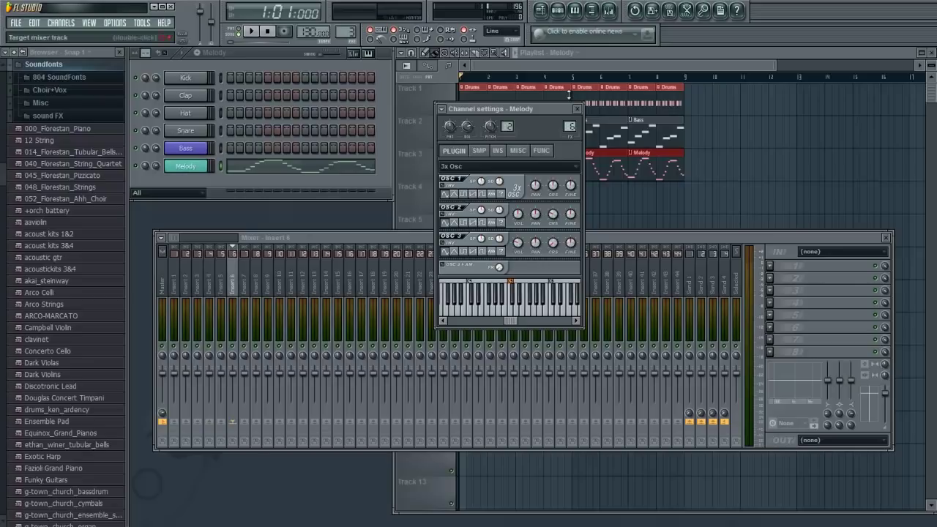
click(578, 109)
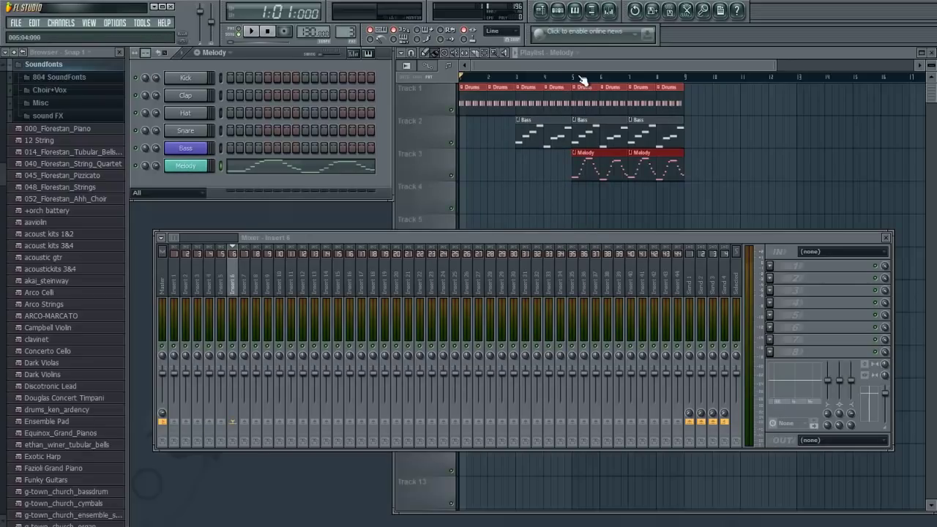
- Play the song from bar 5 with the mixer in front, then stop
click(580, 78)
click(304, 247)
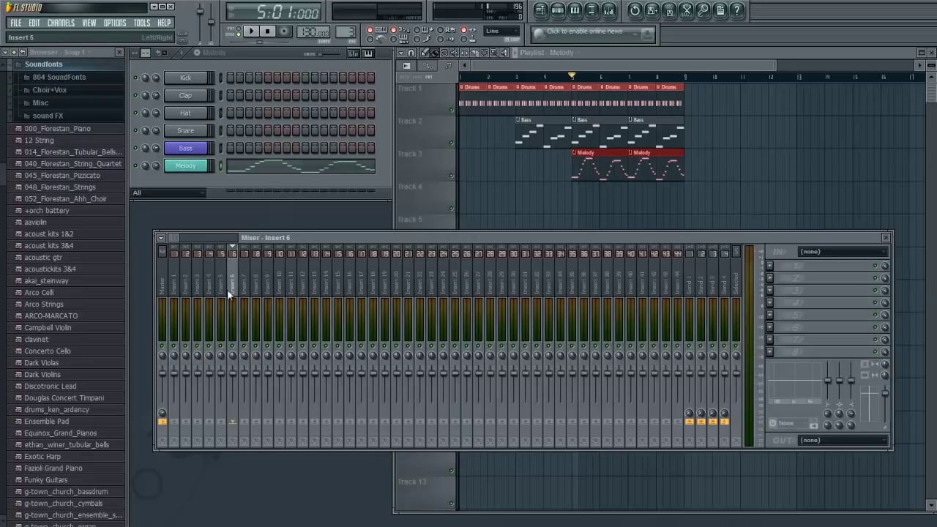
click(256, 34)
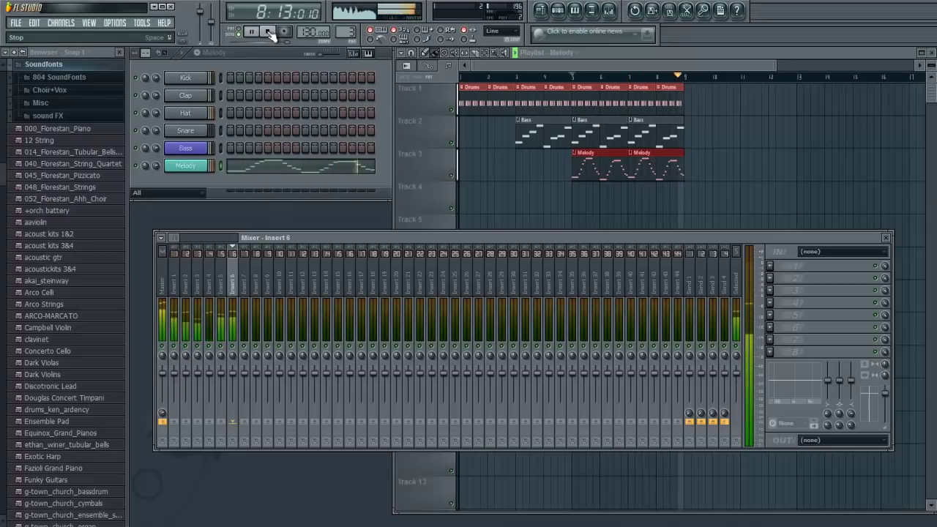
click(268, 33)
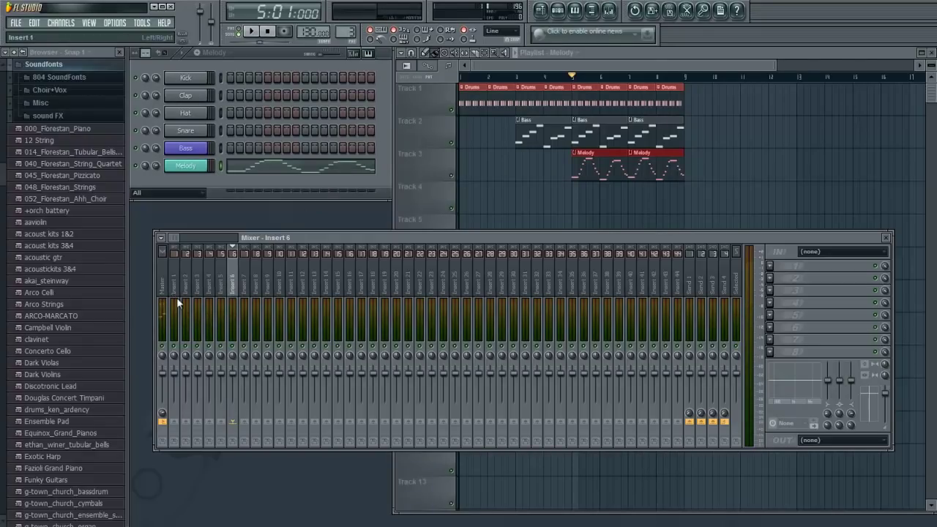
- Replay from bar 5, nudge Insert 5's volume, push Insert 2 to maximum, then stop
click(250, 34)
drag(226, 376, 237, 391)
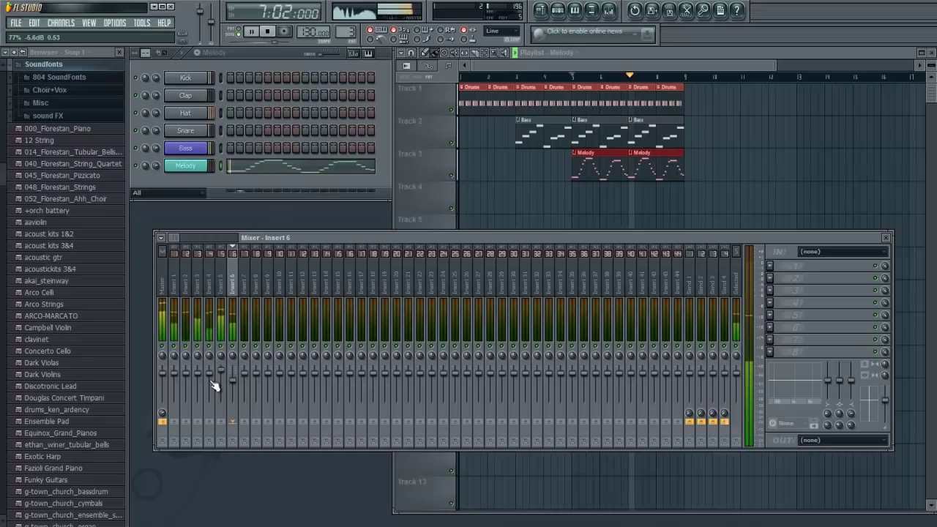
mouse_move(187, 374)
mouse_down()
mouse_move(188, 357)
mouse_move(189, 368)
mouse_up()
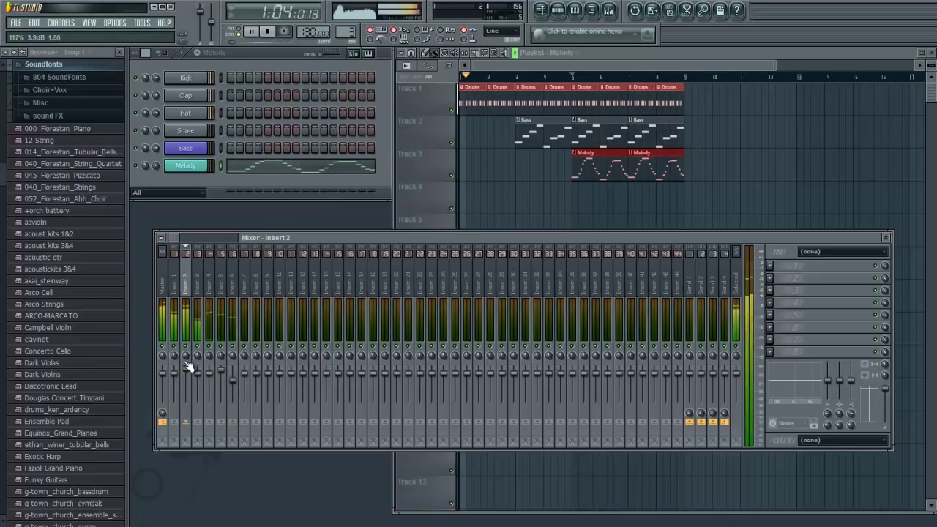
key(space)
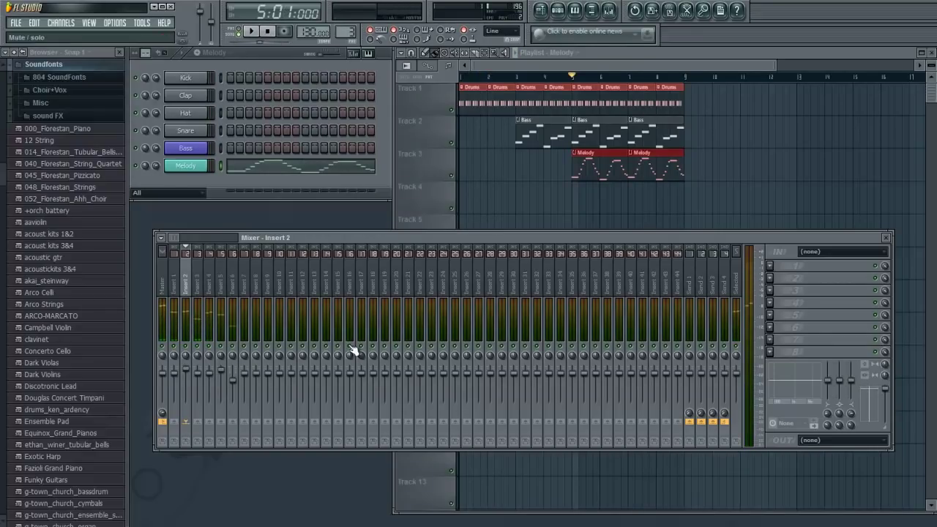
- Load Fruity Flanger into Insert 5's first FX slot, lowering Insert 6 slightly
click(224, 289)
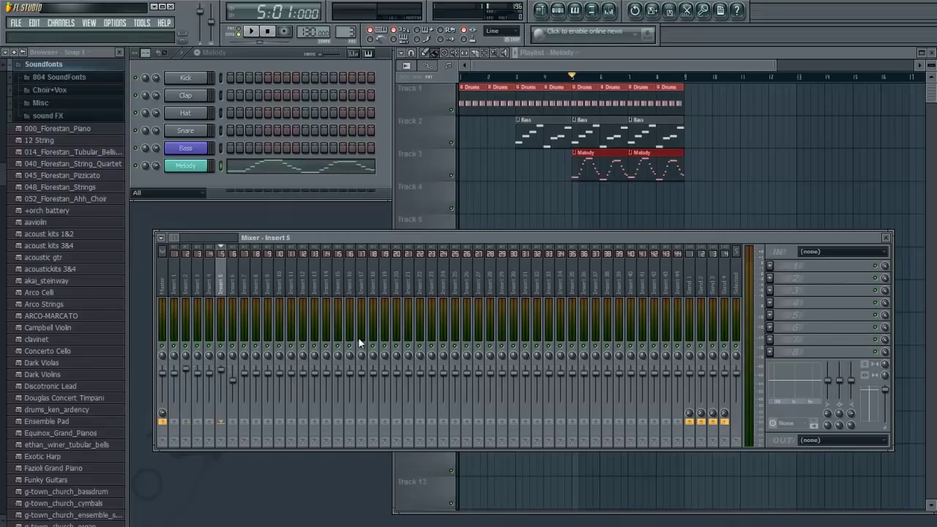
drag(229, 376, 224, 394)
click(770, 267)
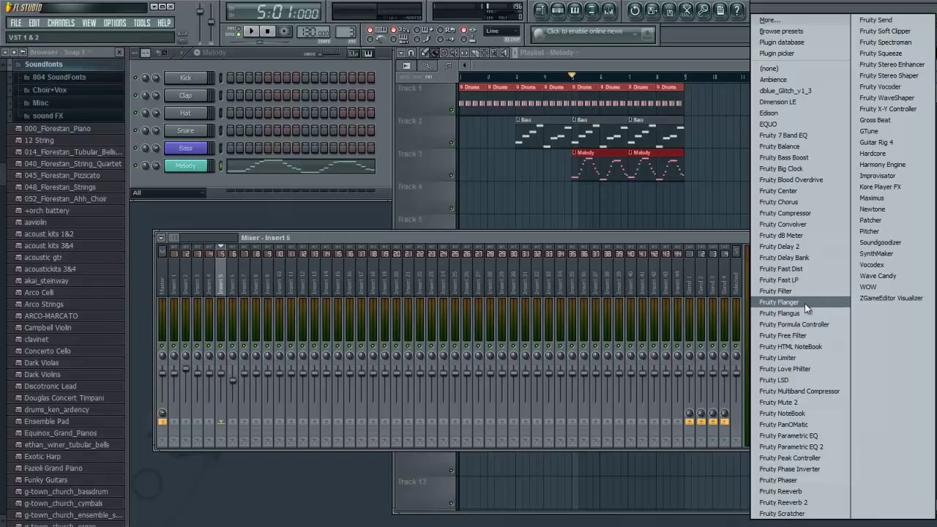
click(772, 271)
click(772, 271)
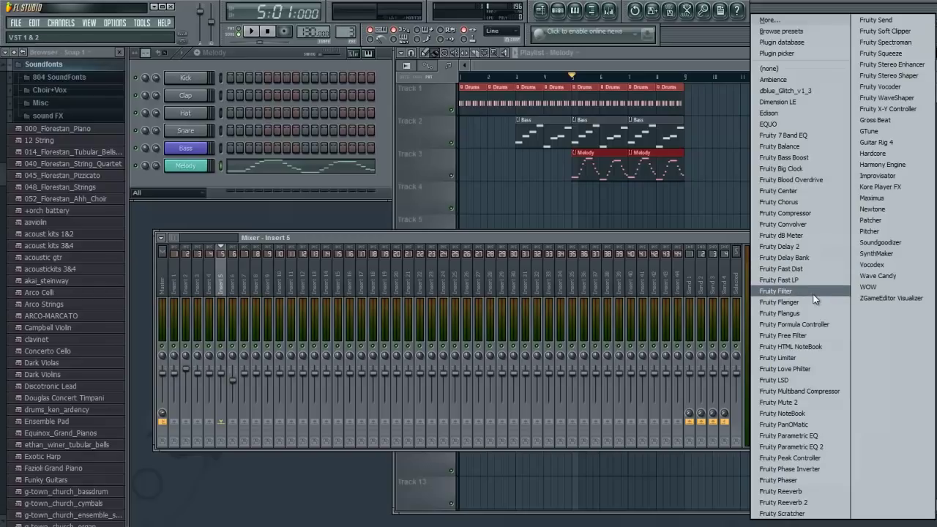
click(803, 298)
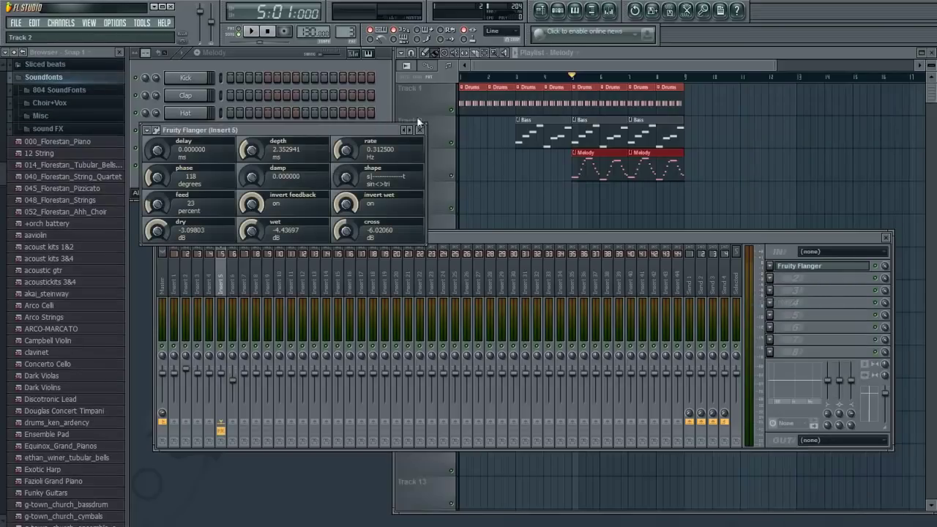
- Audition flanger presets during playback and lower Insert 5 to about -9 dB
click(254, 33)
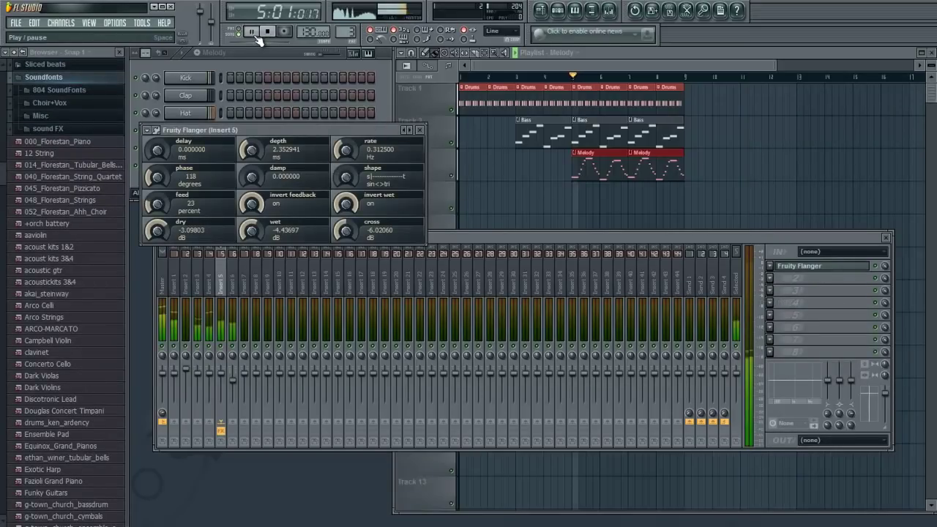
click(407, 130)
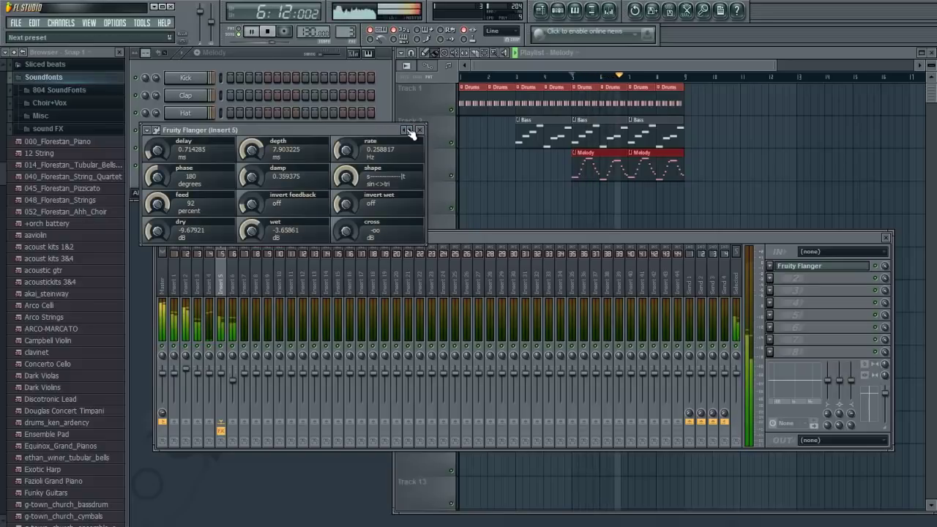
click(408, 131)
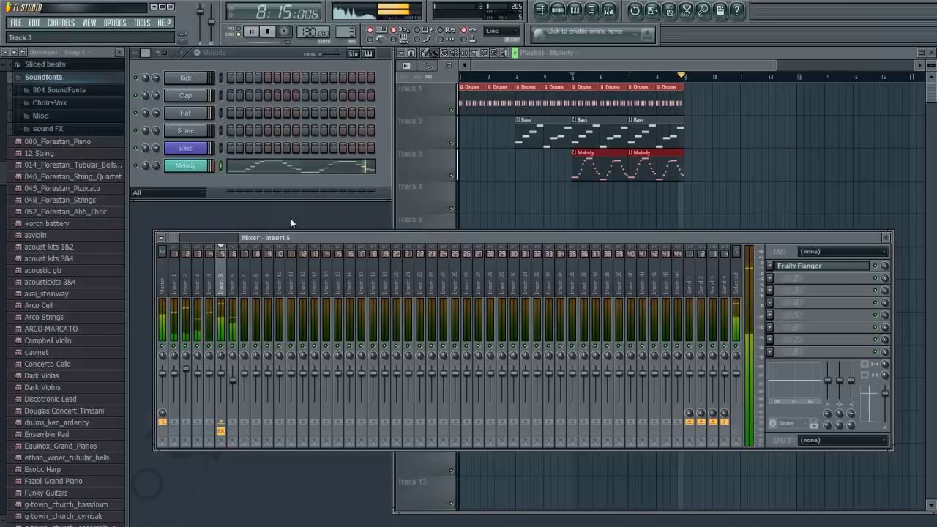
drag(219, 375, 223, 396)
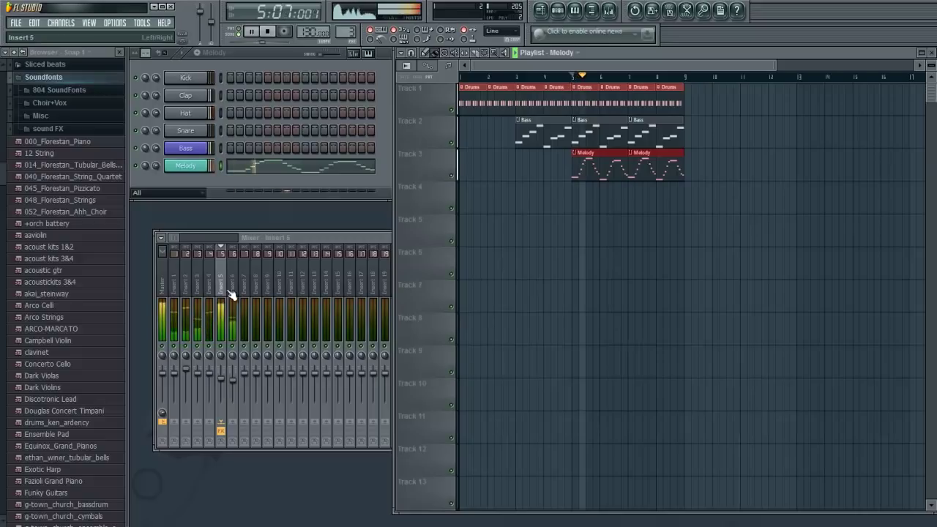
drag(220, 379, 222, 398)
click(235, 286)
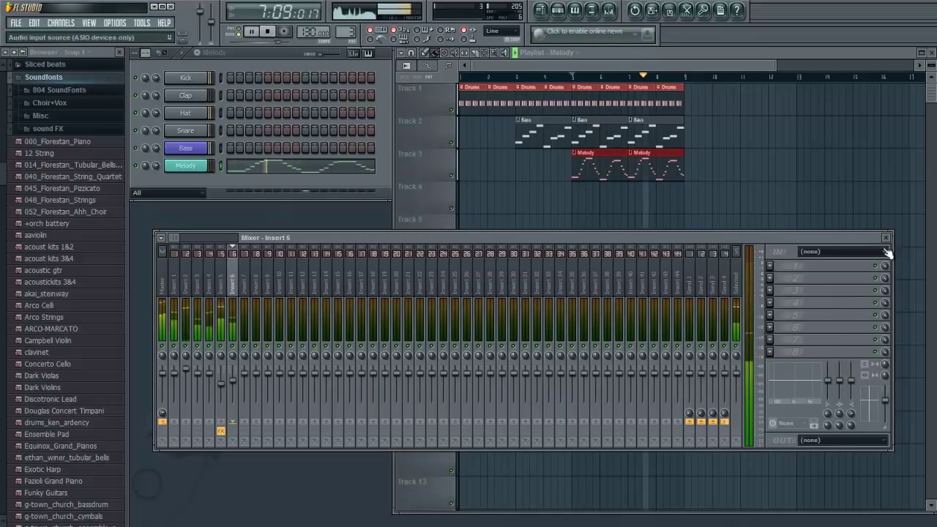
- Load Fruity Chorus into Insert 6's first FX slot
click(776, 267)
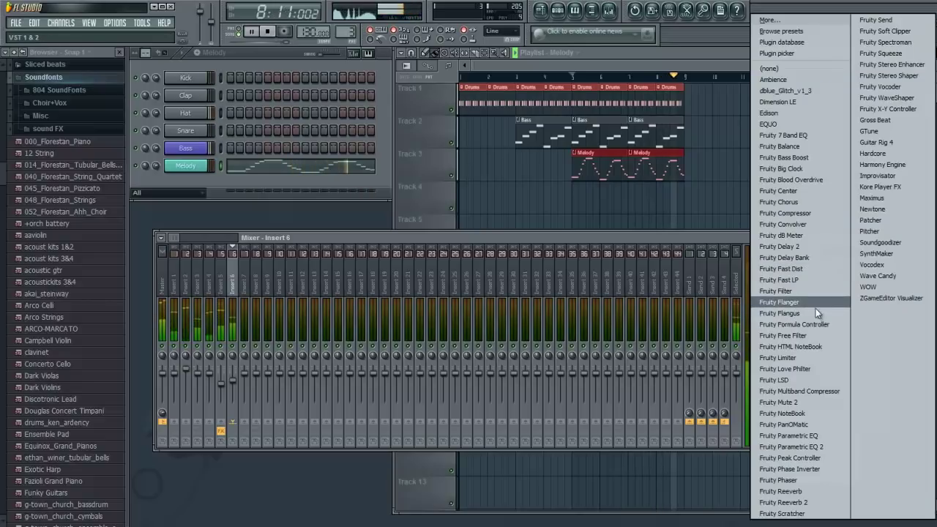
click(794, 202)
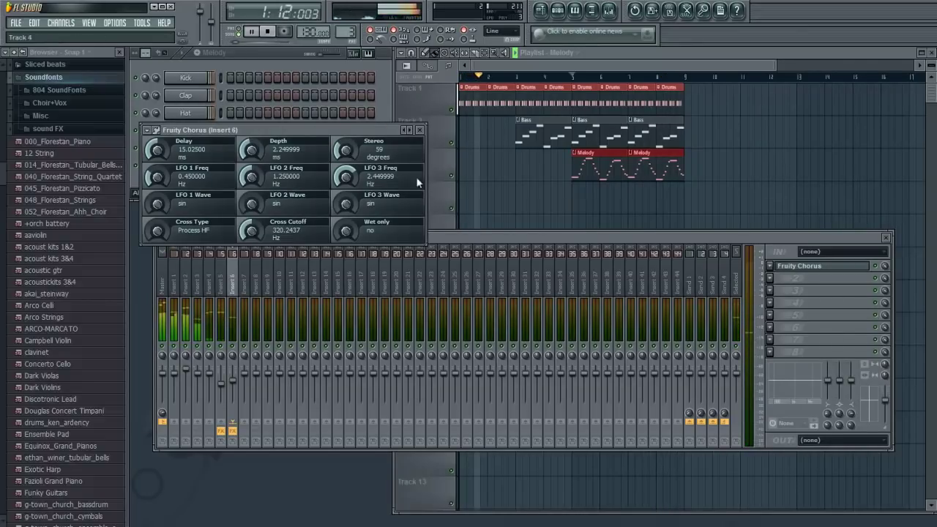
click(574, 76)
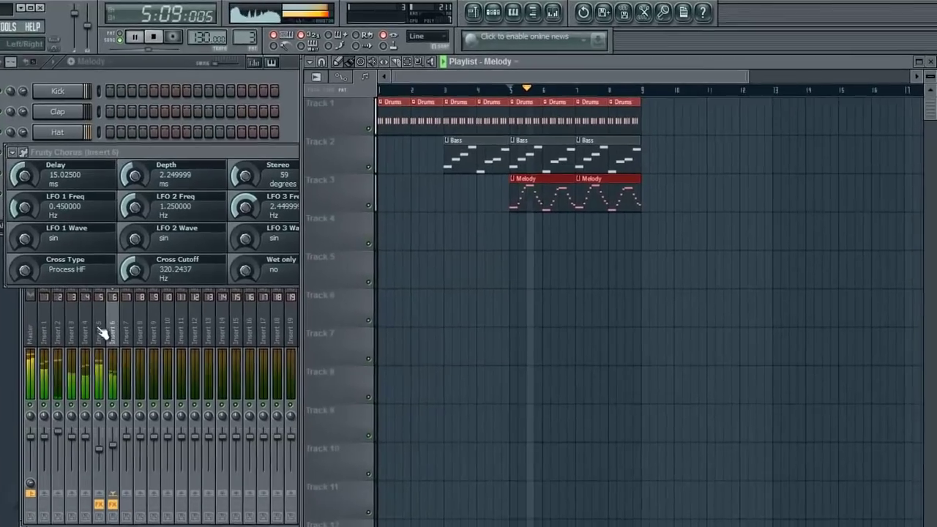
click(209, 290)
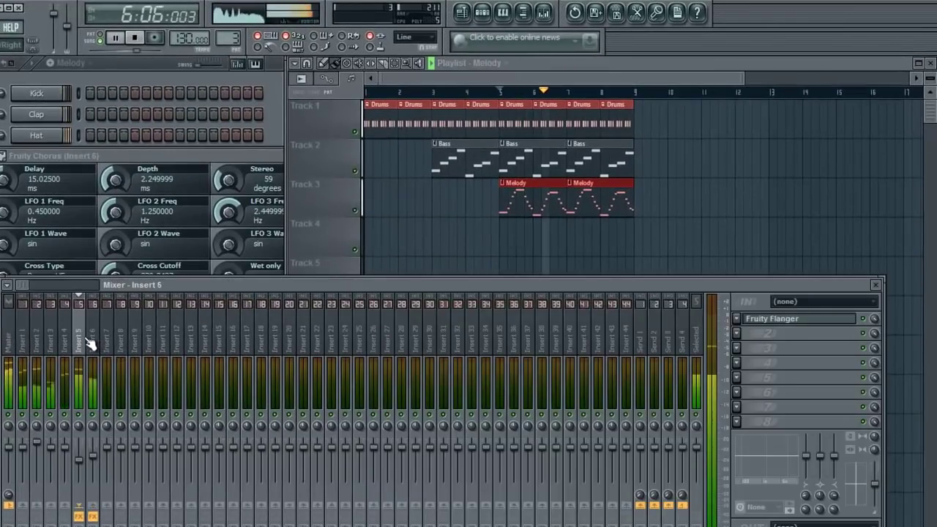
- Open Insert 5's Fruity Flanger settings to check them, then close the window
click(91, 342)
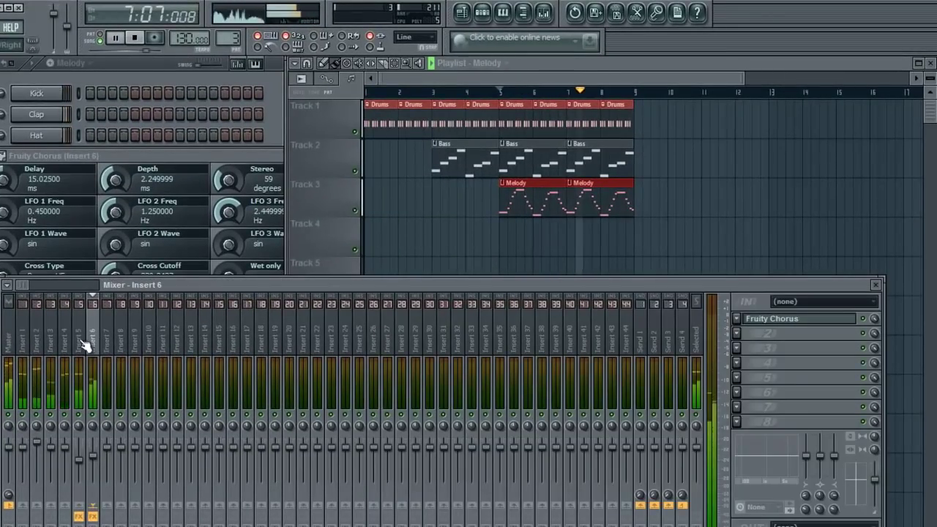
click(83, 344)
click(853, 320)
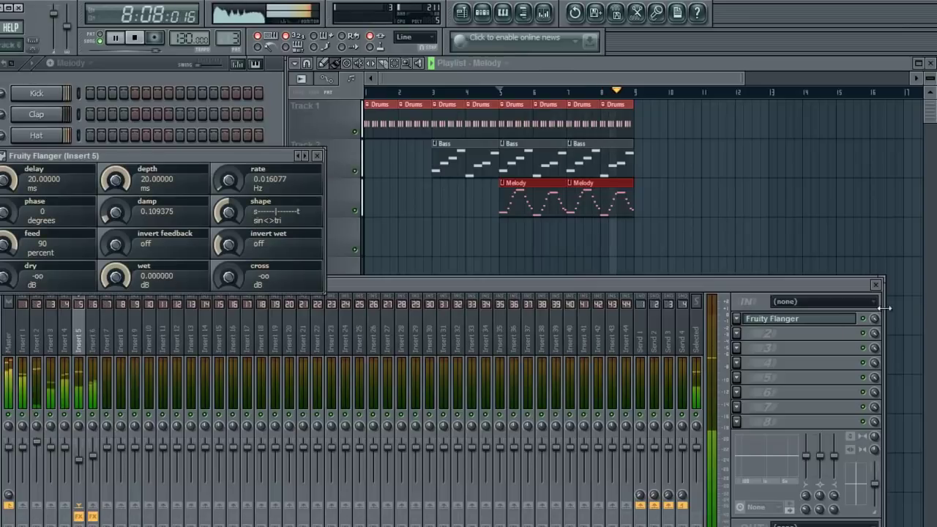
click(316, 155)
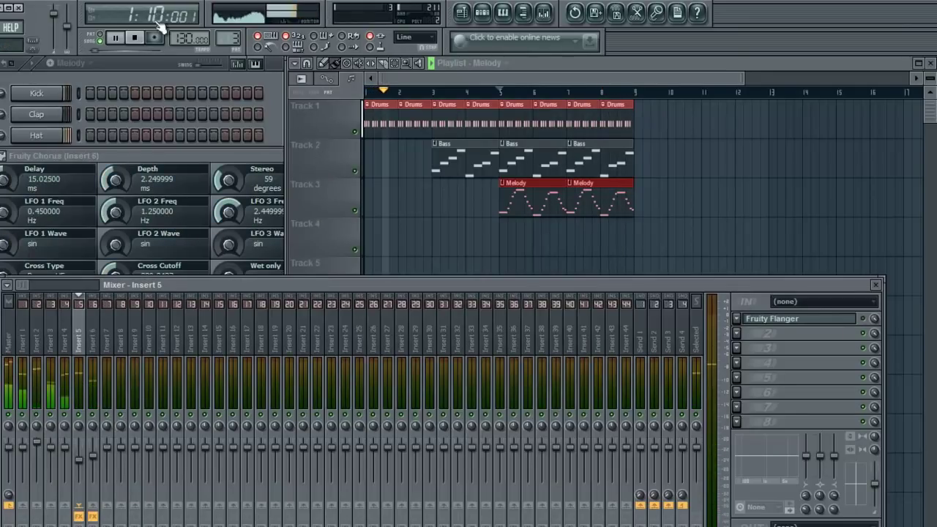
key(space)
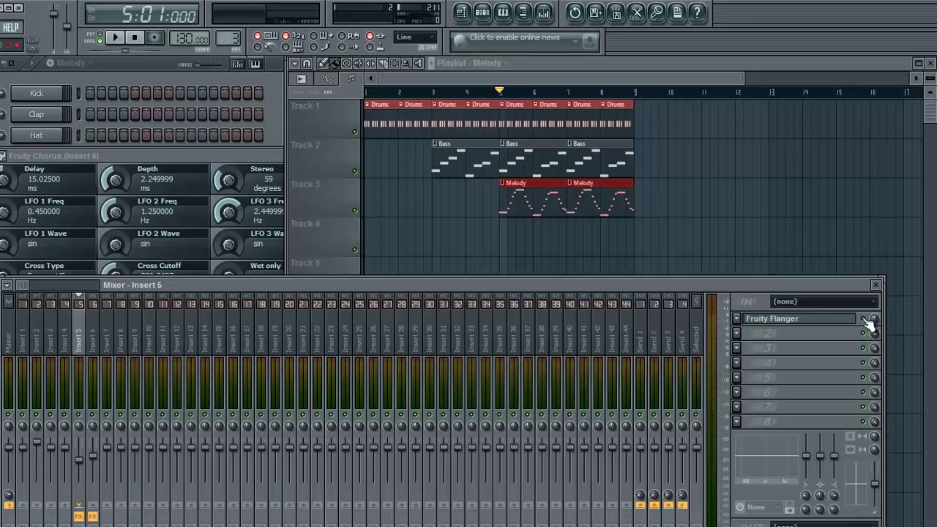
key(space)
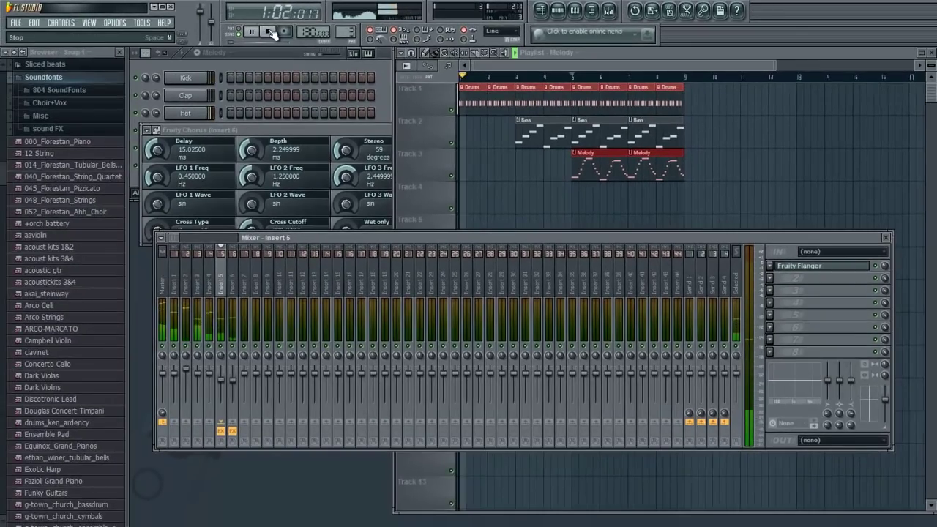
click(260, 31)
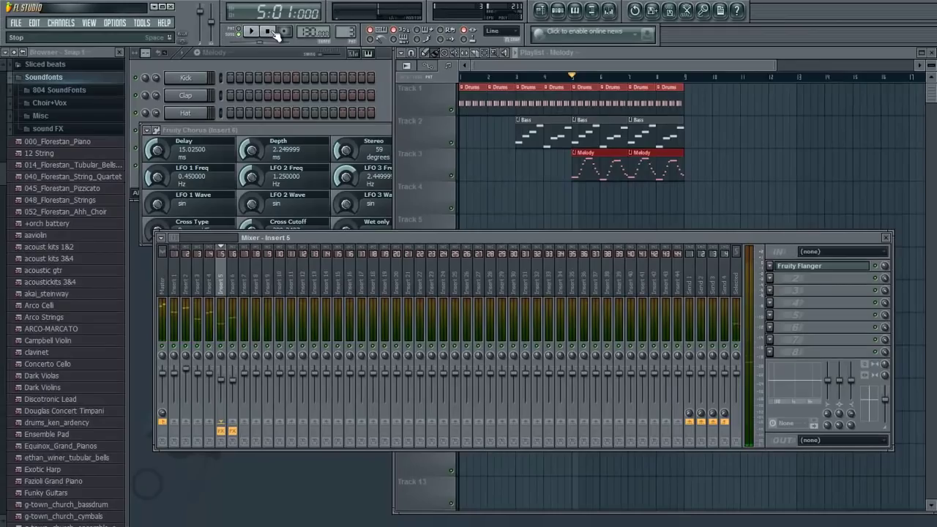
- Bypass and re-enable the Insert 5 flanger and Insert 6 chorus twice, leaving both on
click(177, 283)
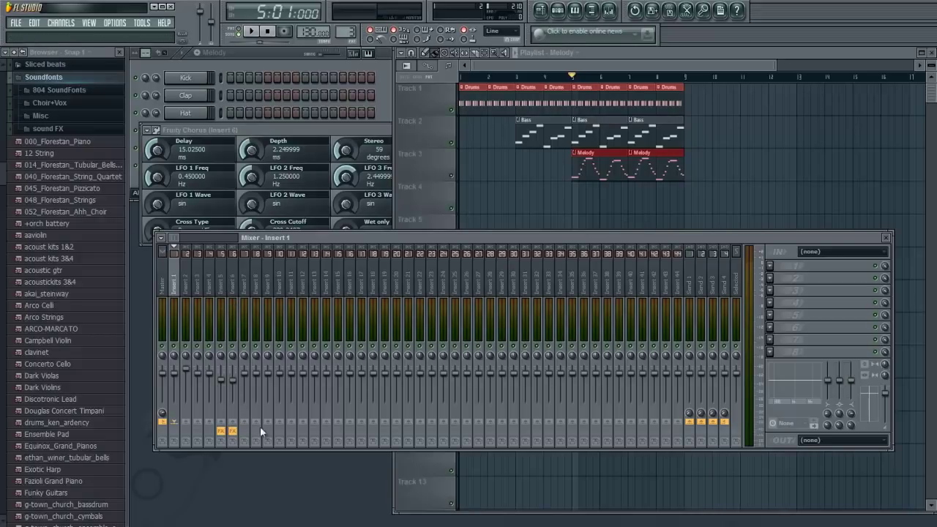
click(221, 431)
click(232, 431)
click(220, 431)
click(232, 430)
click(220, 431)
click(232, 431)
click(220, 431)
click(232, 431)
- Check Inserts 5, 2 and 1, ending with the Master track selected
click(223, 293)
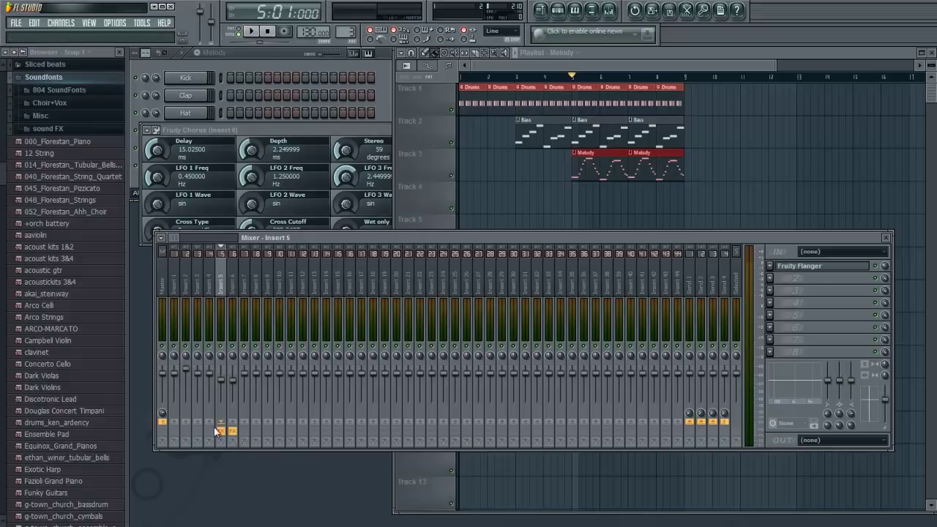
click(188, 285)
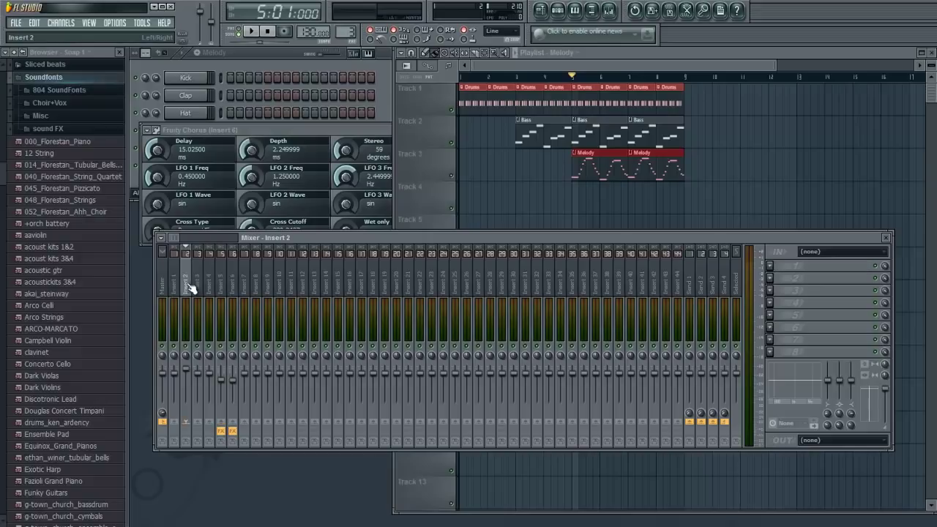
click(175, 285)
click(163, 287)
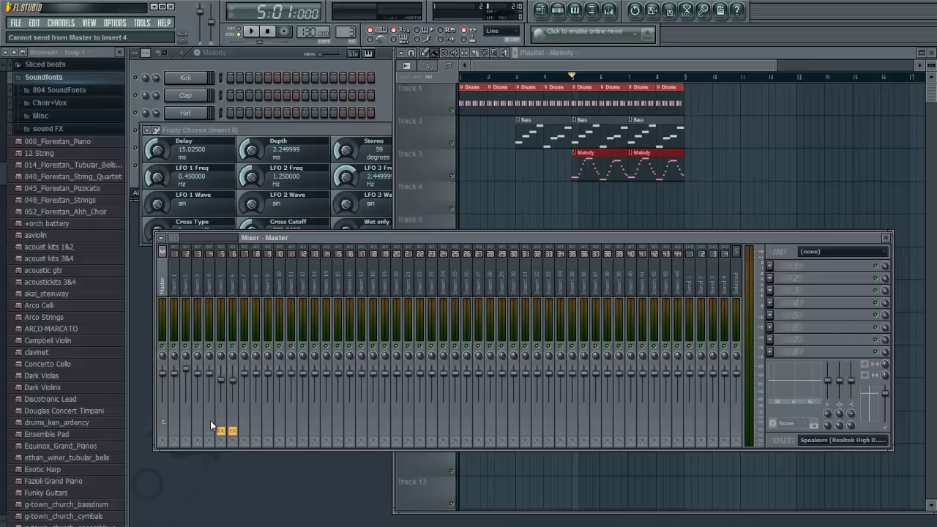
- Close the Fruity Chorus window and expand the mixer to show every track
click(578, 88)
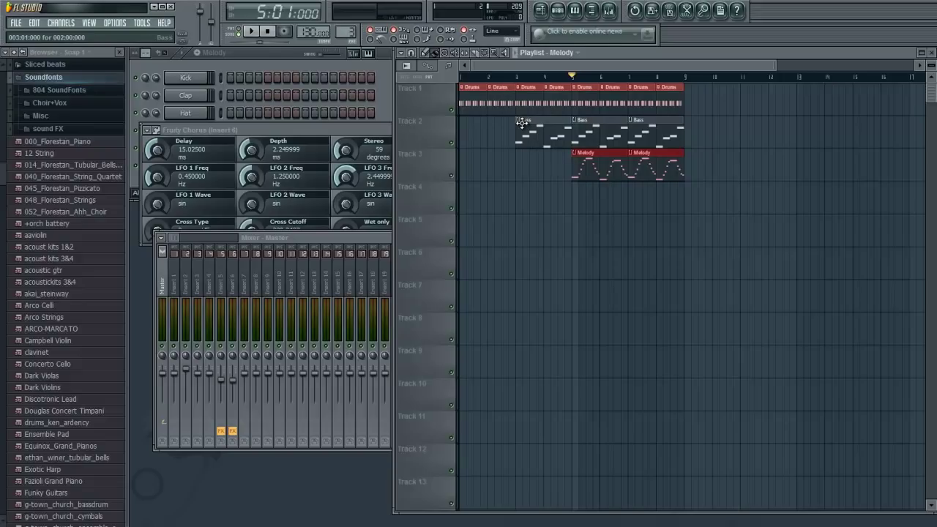
click(383, 130)
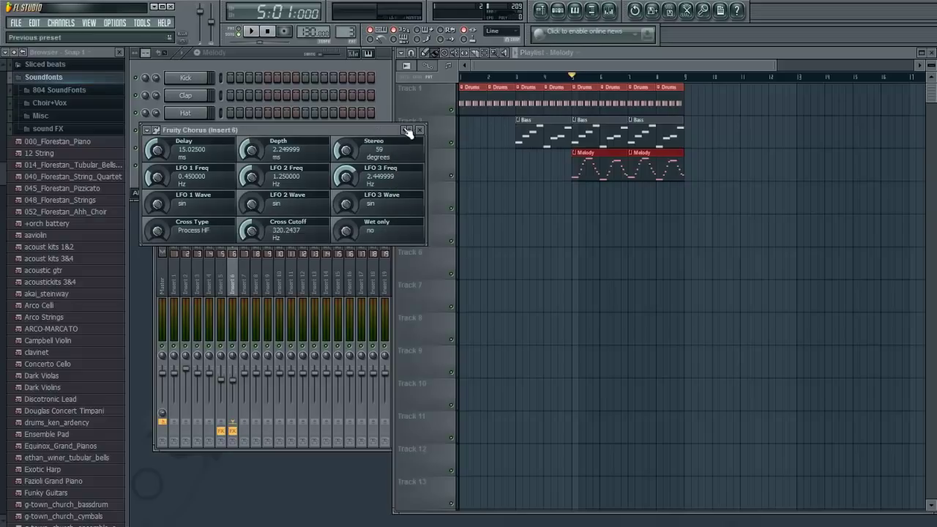
click(419, 131)
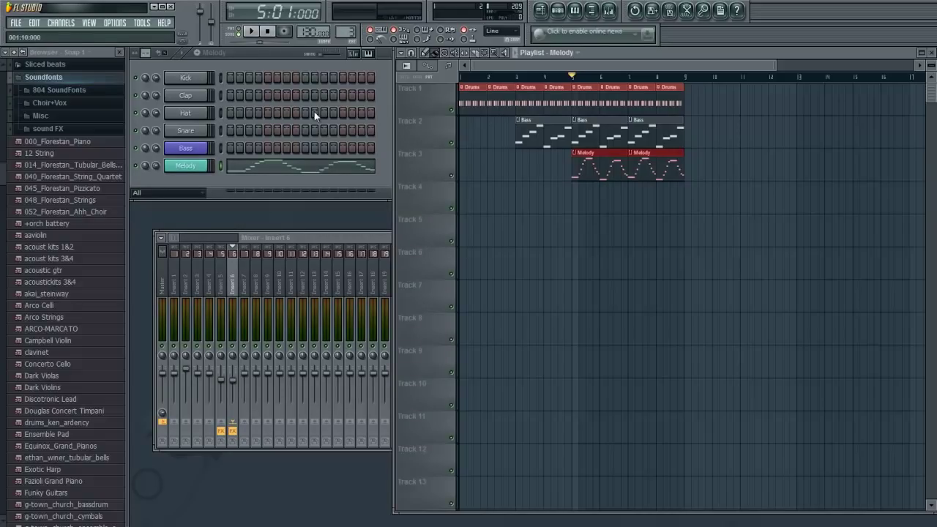
double_click(323, 239)
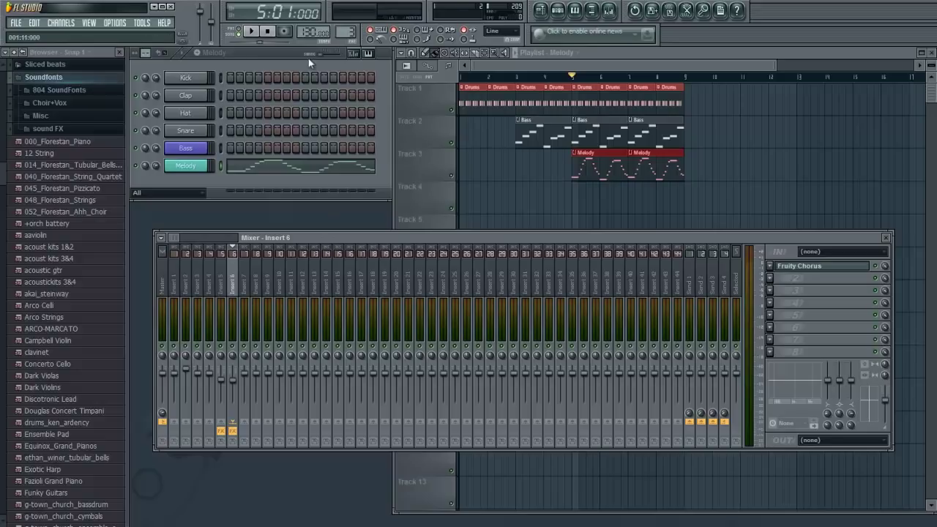
- Rewind the song position to bar 1 and zoom the playlist in on the arrangement
click(267, 31)
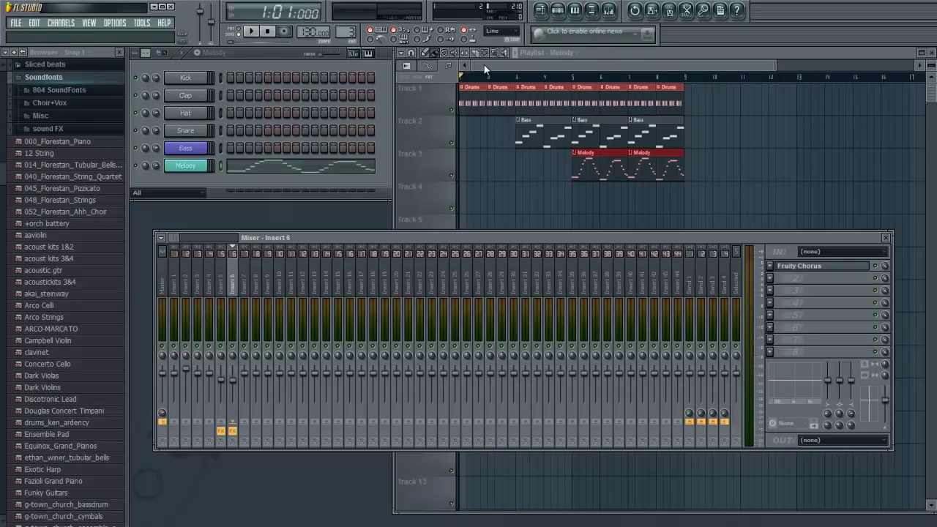
click(476, 66)
mouse_move(475, 66)
mouse_down()
mouse_move(627, 64)
mouse_move(457, 70)
mouse_up()
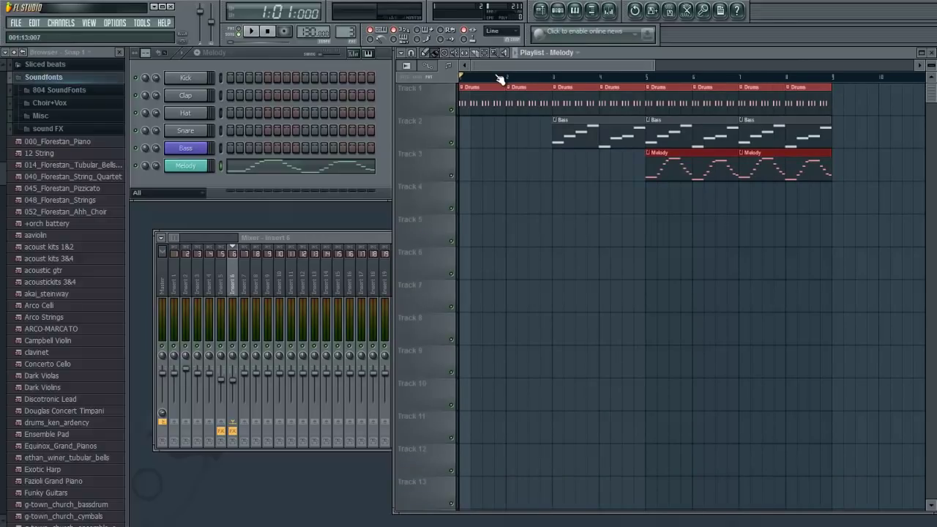